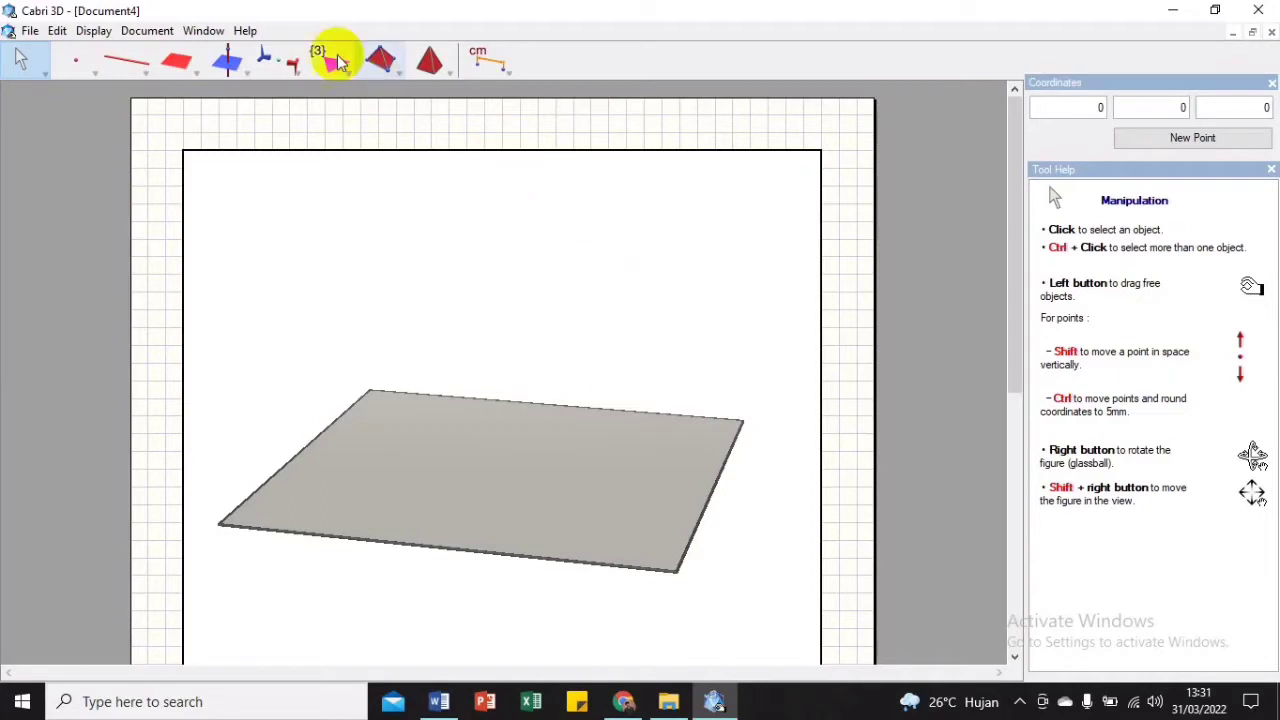
{"action": "left_click", "coordinate": [200, 31]}
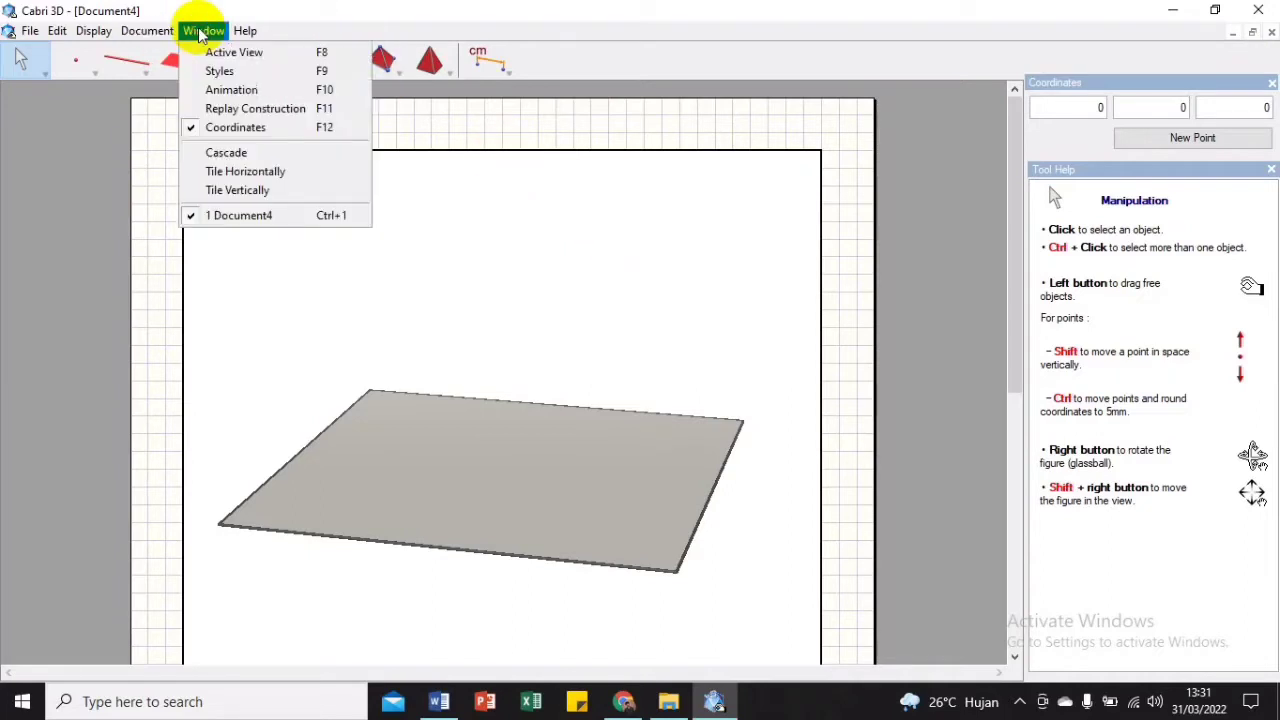
{"action": "mouse_move", "coordinate": [245, 31]}
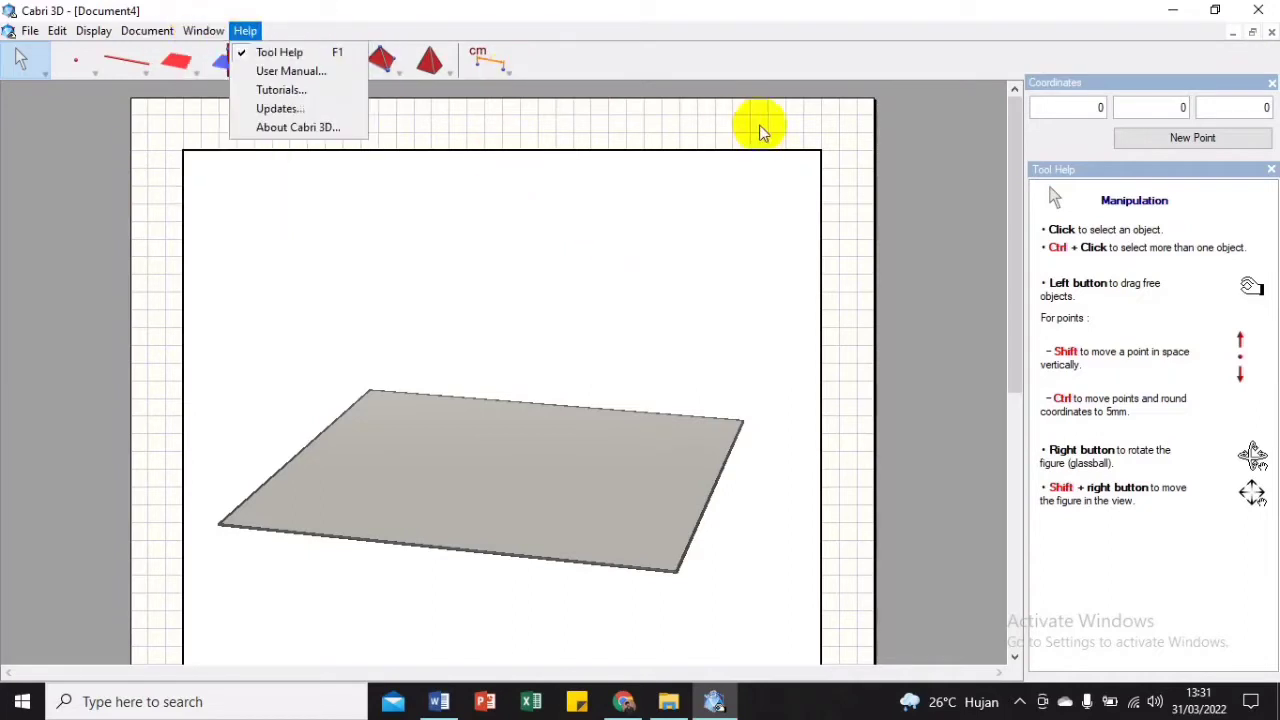
{"action": "left_click", "coordinate": [930, 172]}
Step: Create points by coordinates at the origin (0, 0, 0) and at (4, 4, 8)
{"action": "left_click", "coordinate": [1190, 137]}
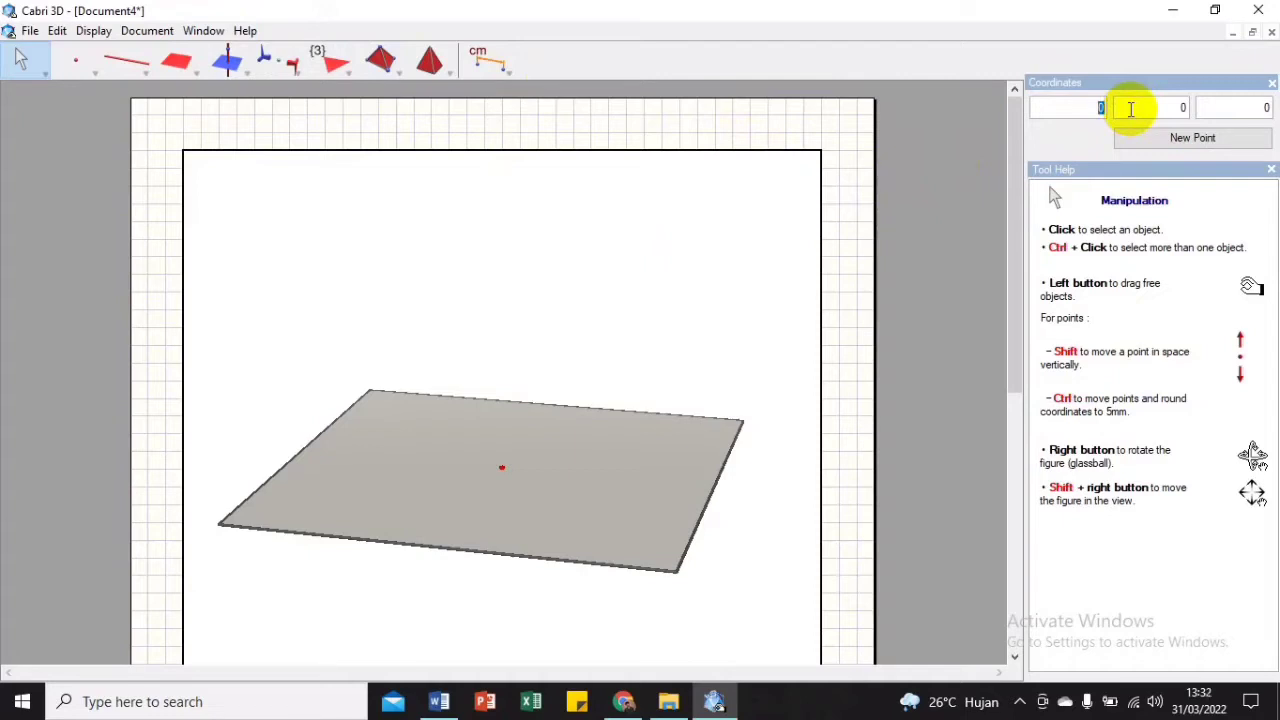
{"action": "type", "text": "4"}
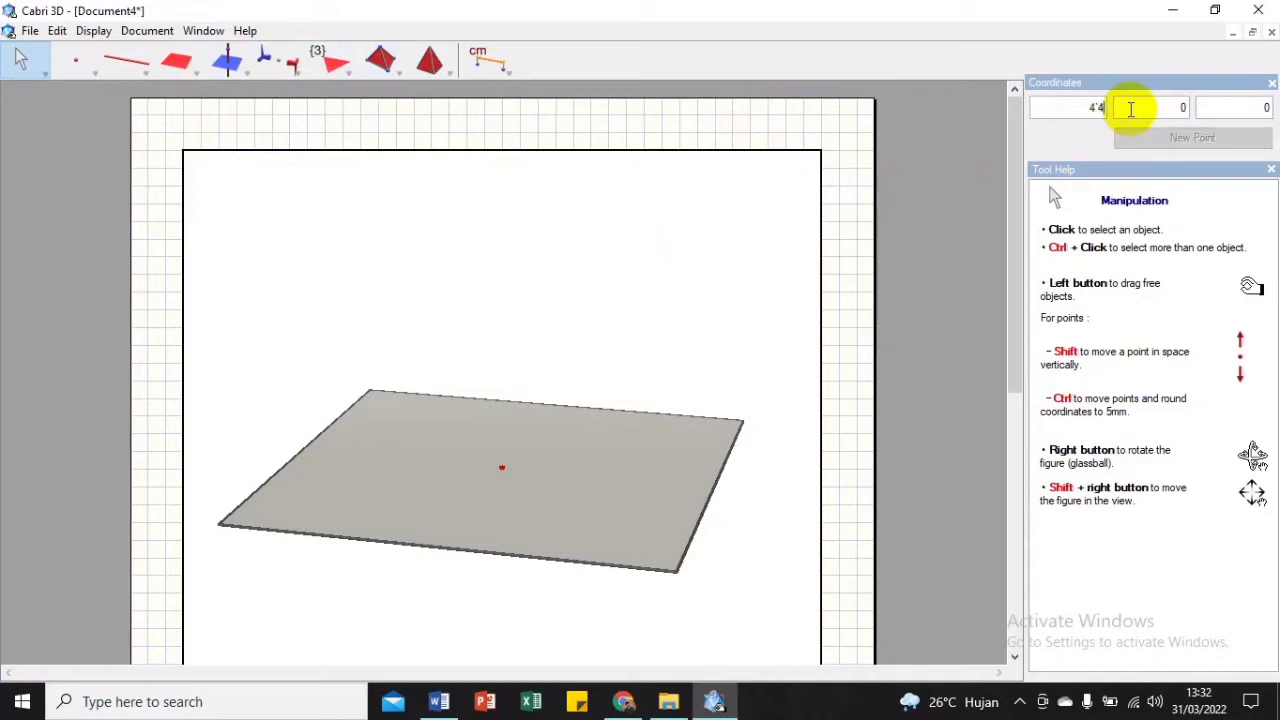
{"action": "key", "text": "BackSpace"}
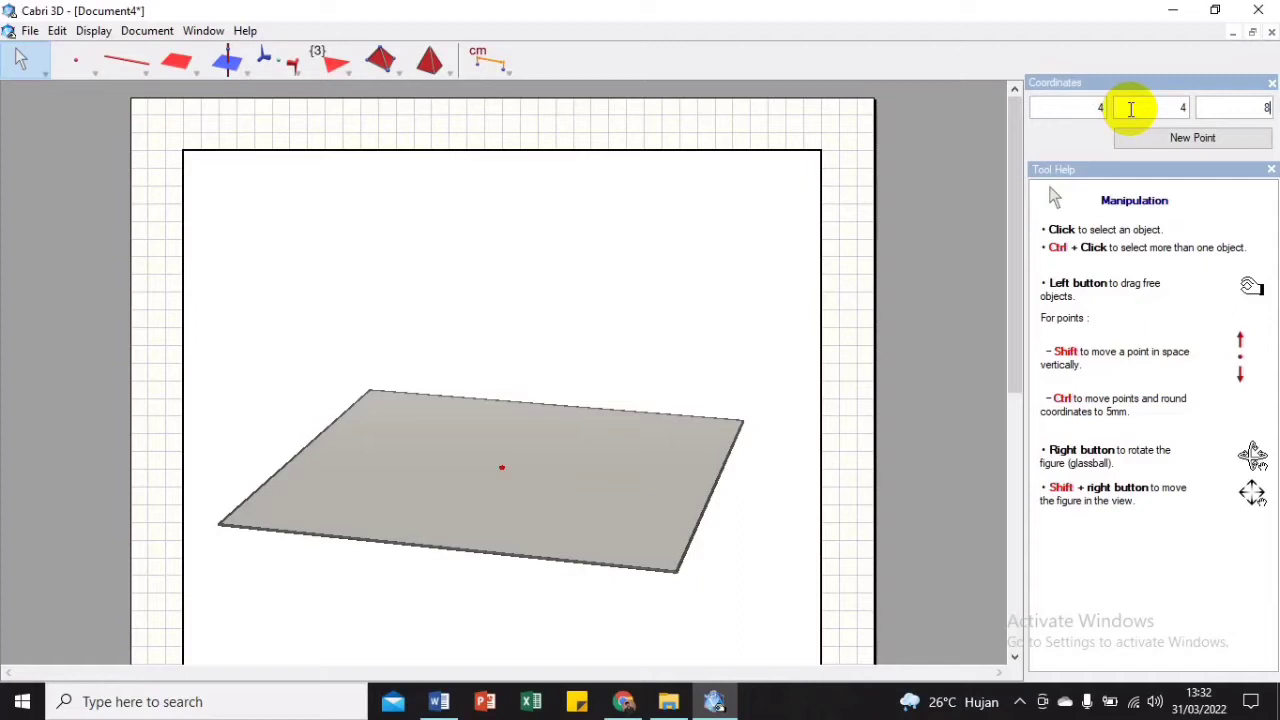
{"action": "left_click", "coordinate": [1208, 135]}
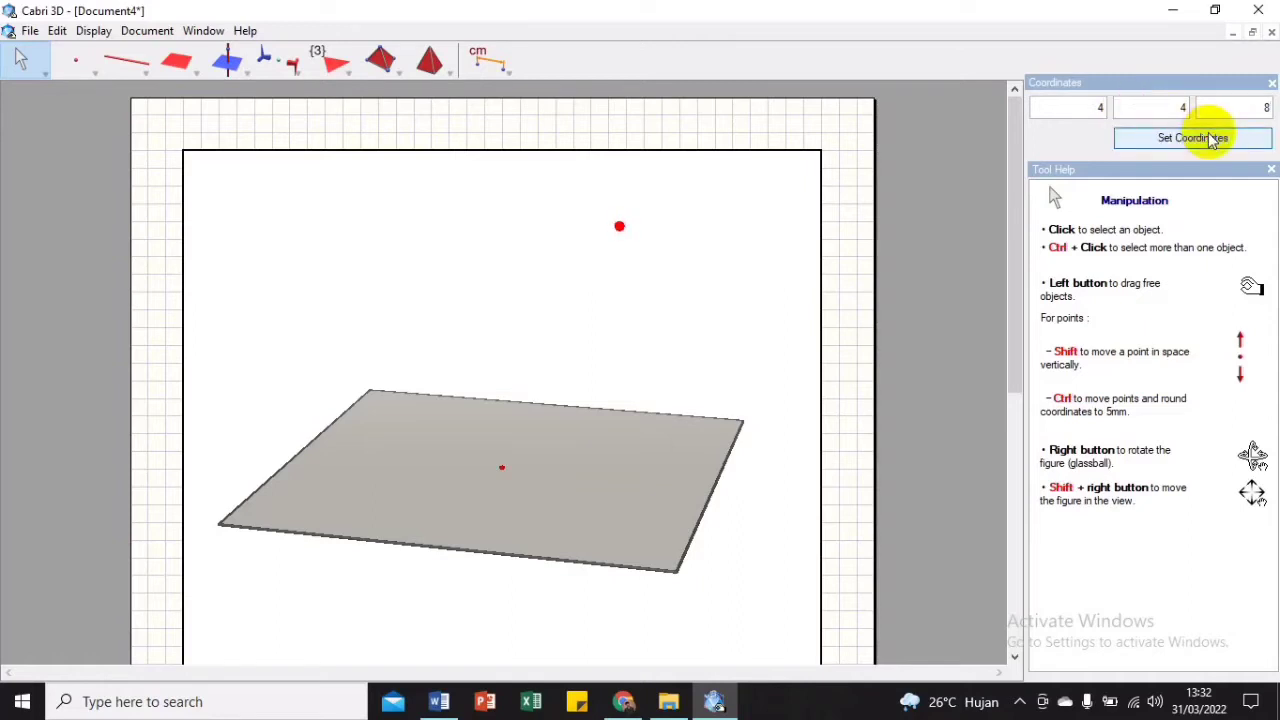
Step: Create three points by coordinates at (4, 4, 0), (4, -4, 8) and (4, -4, 0)
{"action": "left_click", "coordinate": [1101, 107]}
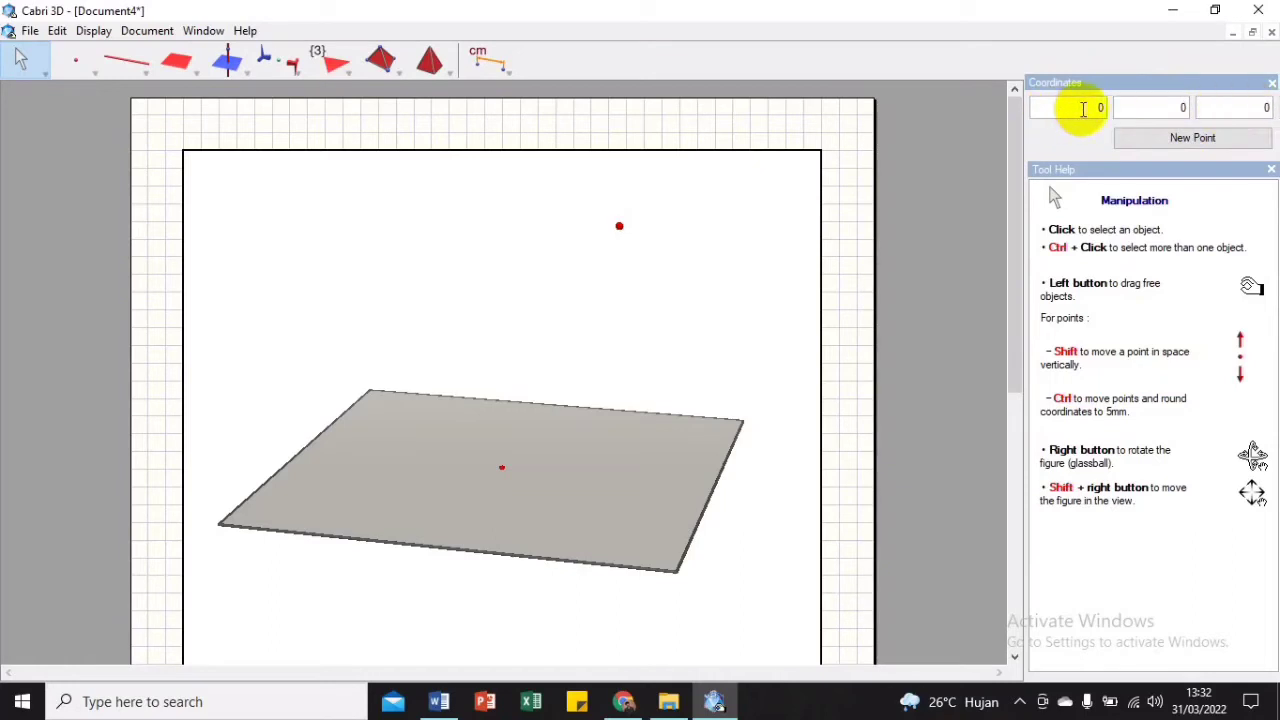
{"action": "left_click", "coordinate": [1187, 139]}
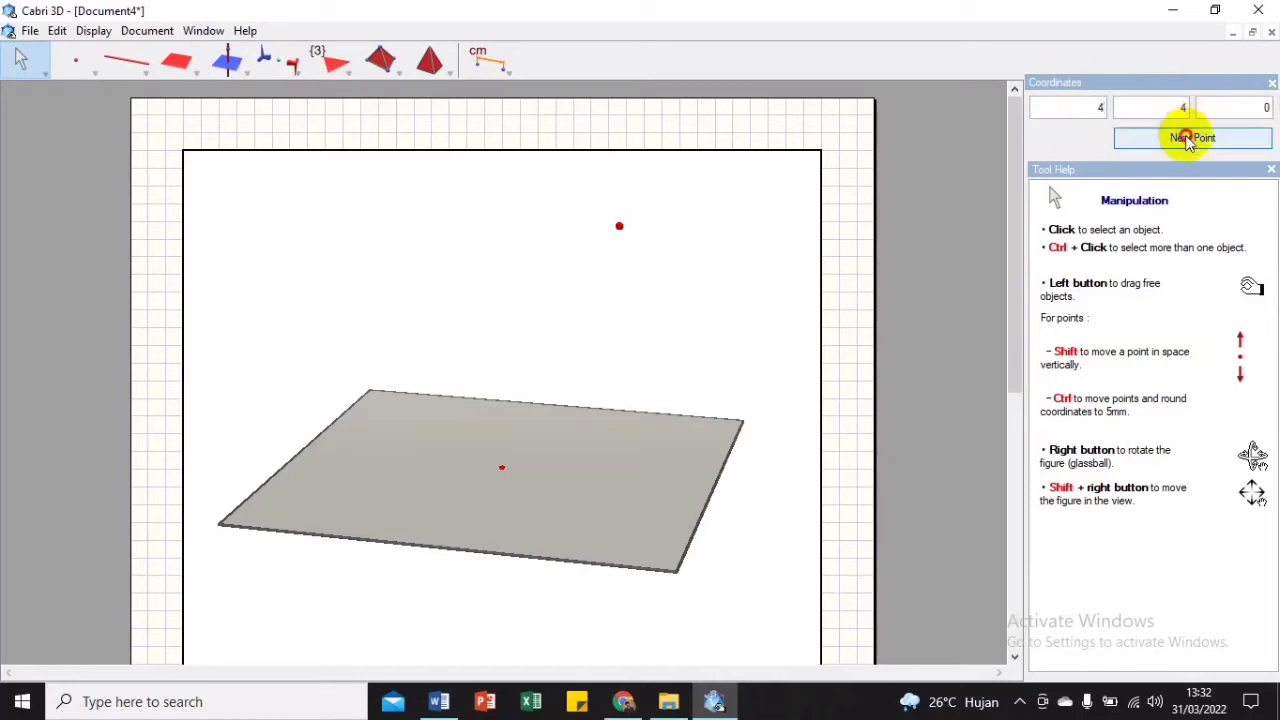
{"action": "left_click", "coordinate": [1066, 106]}
{"action": "type", "text": "-4"}
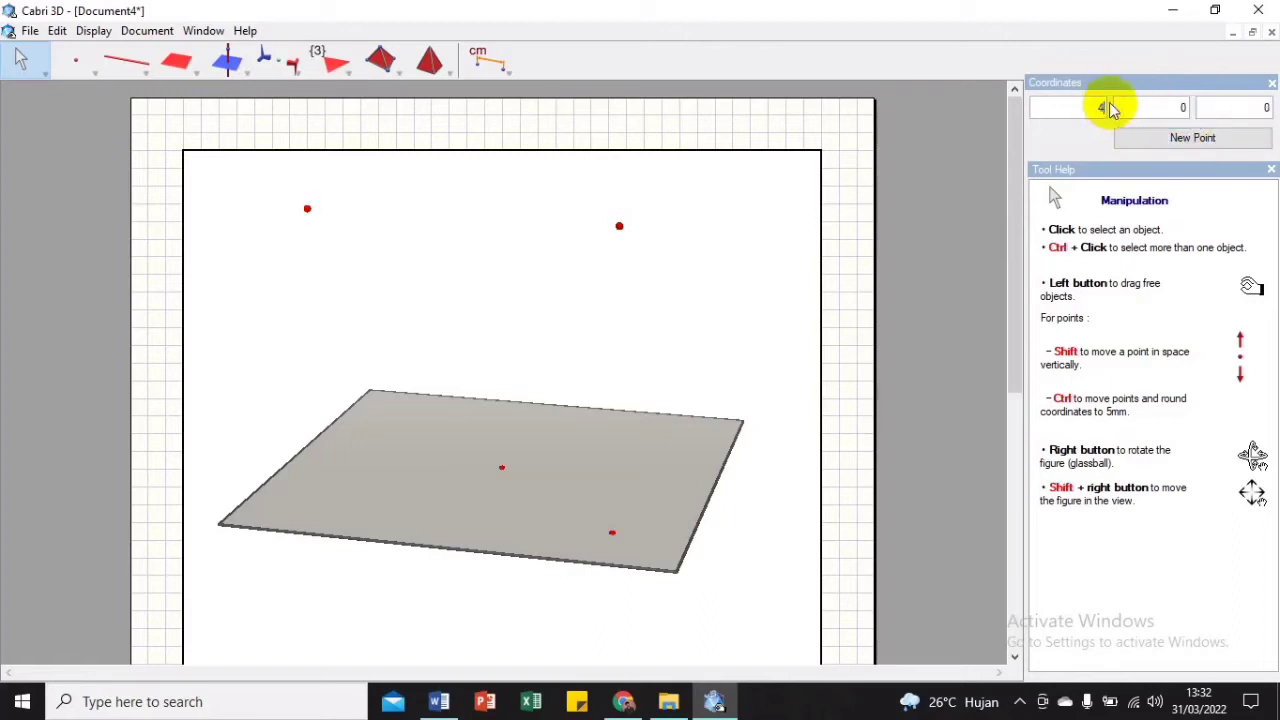
{"action": "type", "text": "-4"}
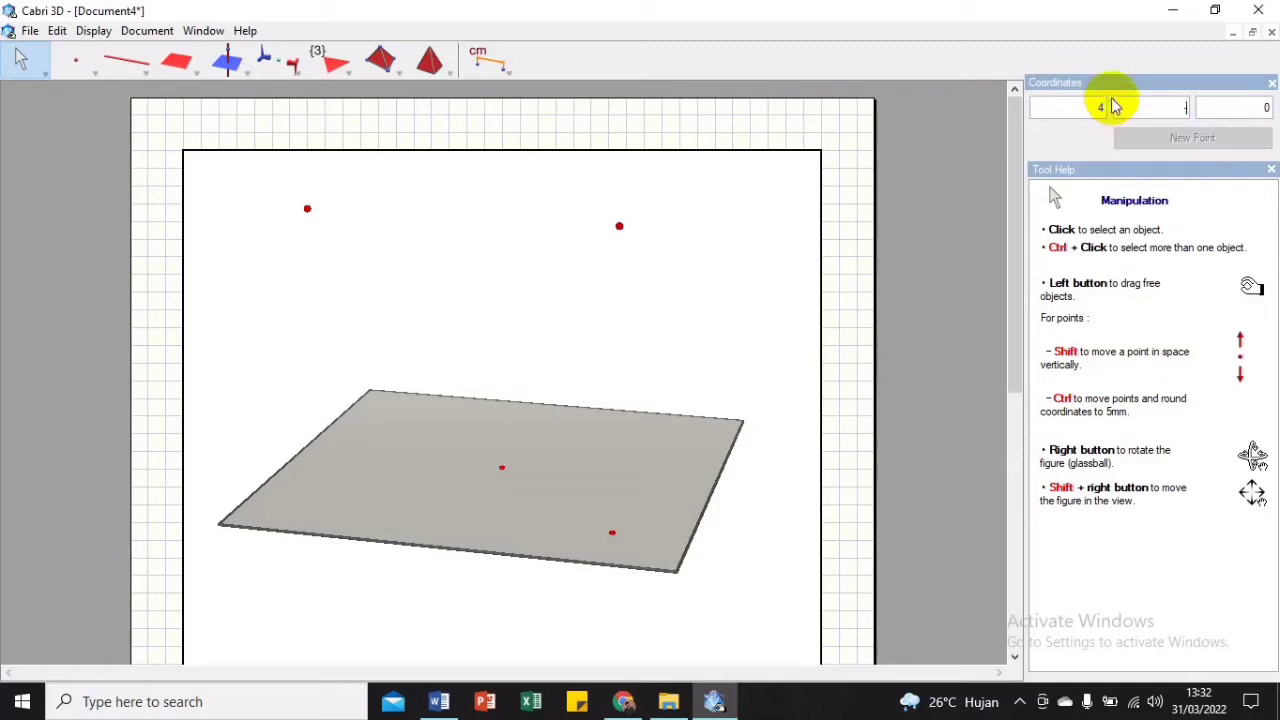
{"action": "left_click", "coordinate": [1150, 140]}
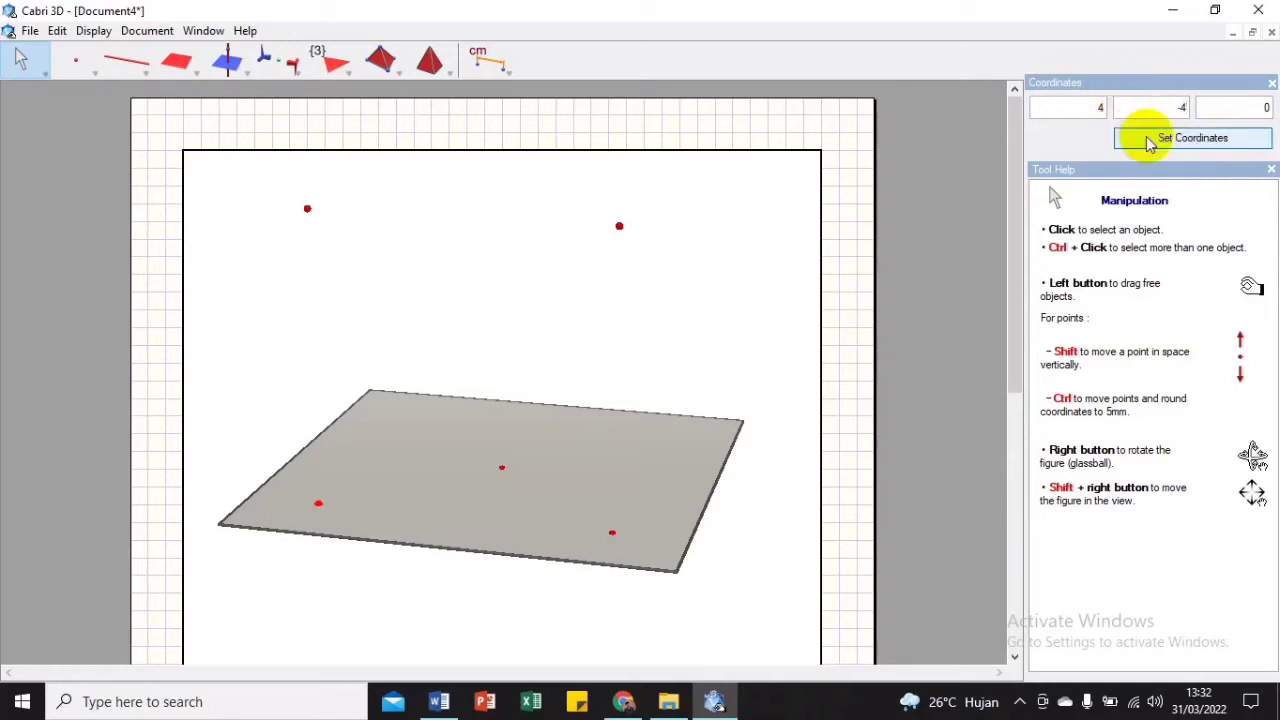
Step: Create points by coordinates at (-4, 4, 8) and (-4, 4, 0)
{"action": "left_click", "coordinate": [1110, 108]}
{"action": "type", "text": "-4"}
{"action": "key", "text": "Tab"}
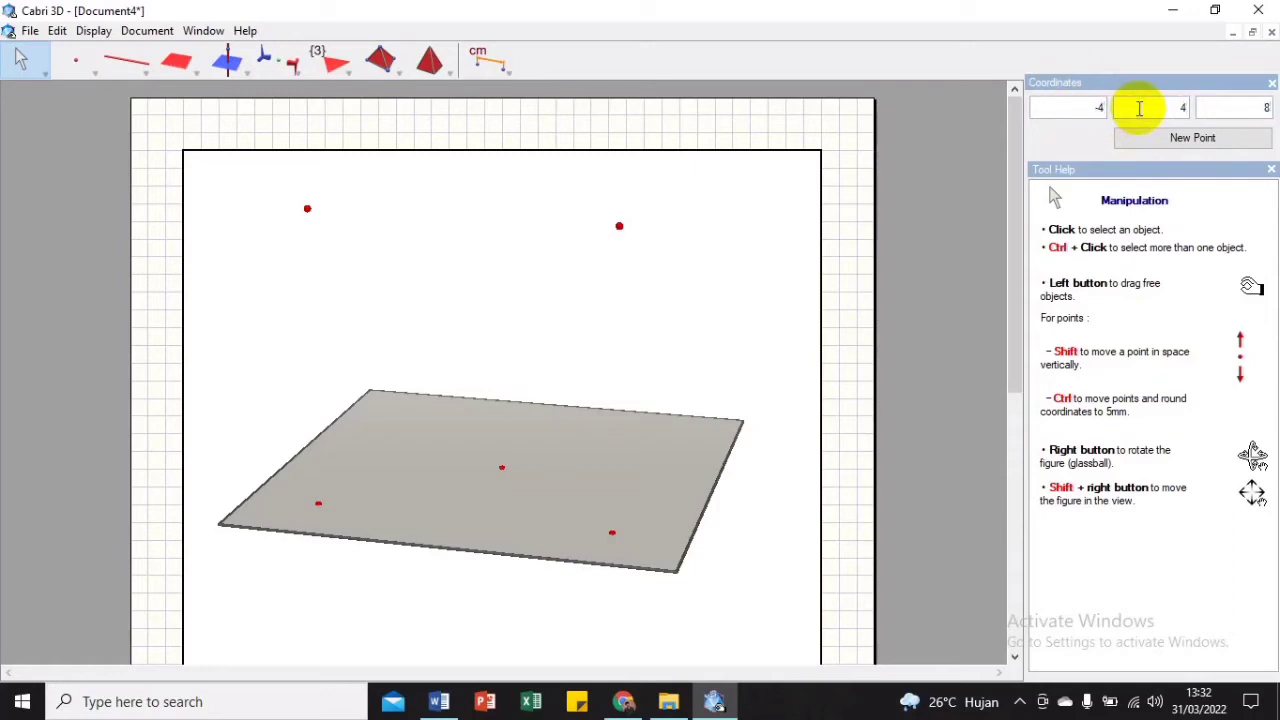
{"action": "left_click", "coordinate": [1151, 136]}
{"action": "left_click", "coordinate": [1087, 104]}
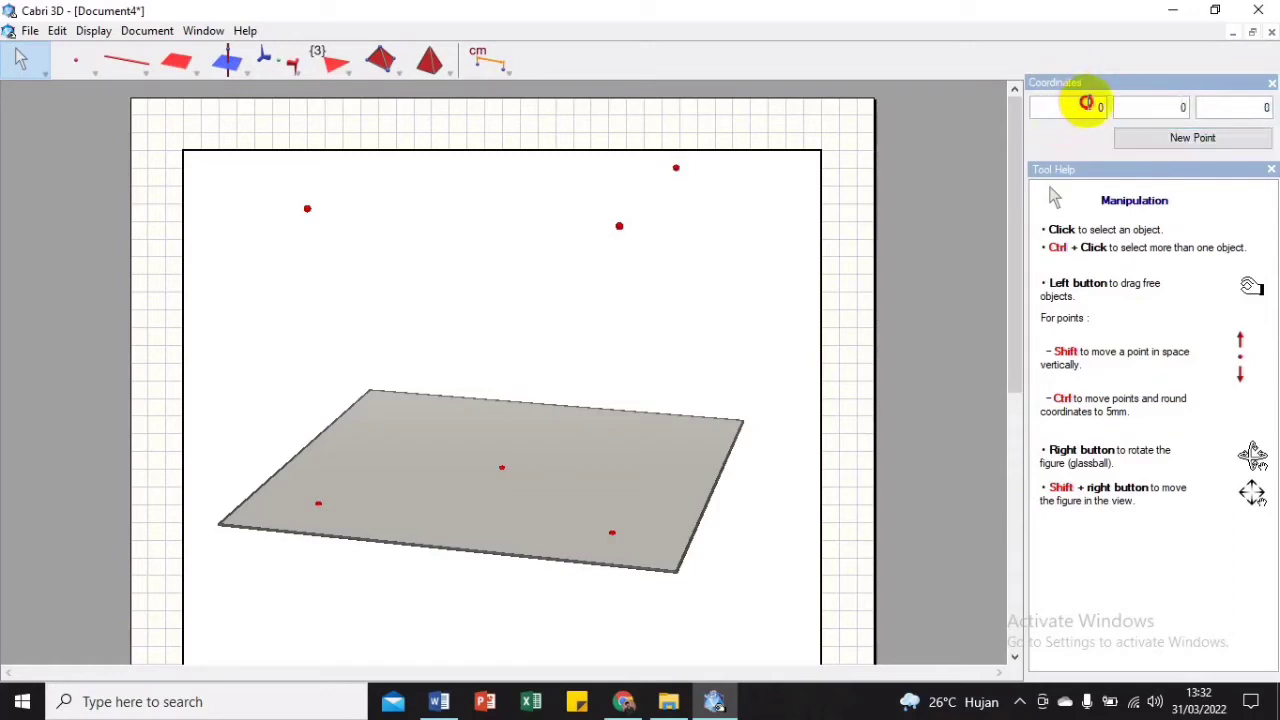
{"action": "type", "text": "-4"}
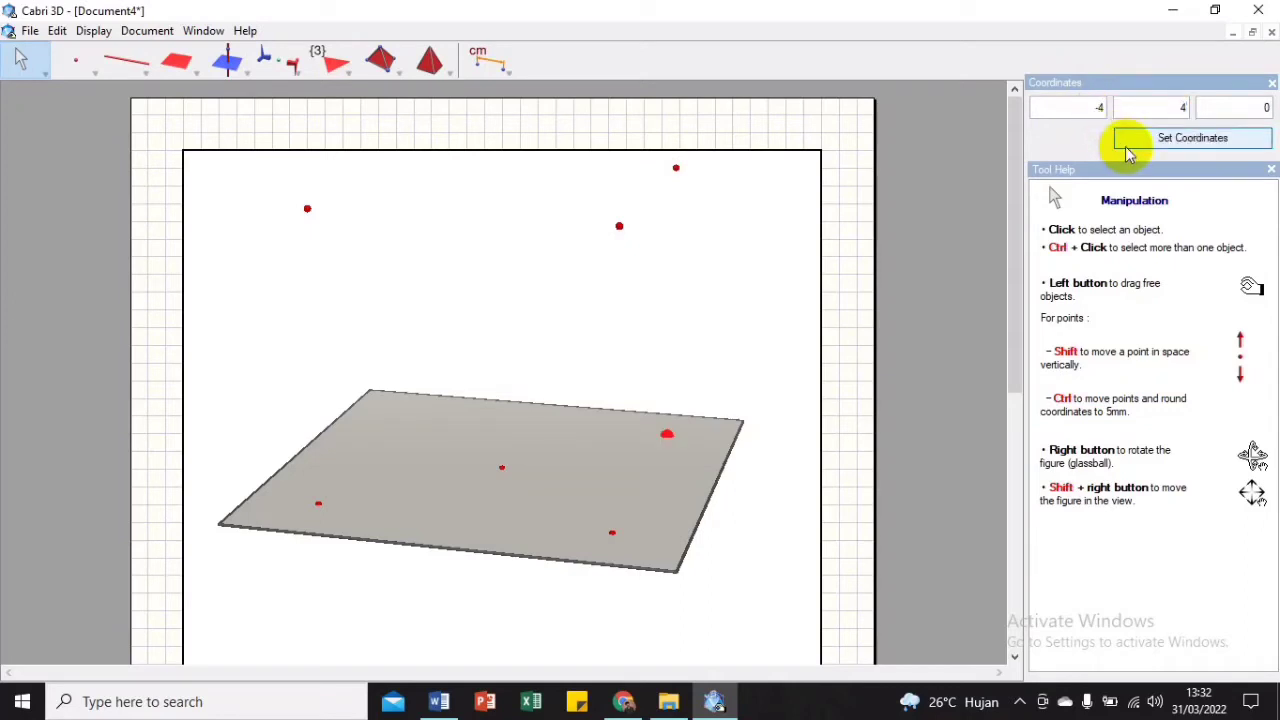
Step: Create the last two corner points by coordinates at (-4, -4, 8) and (-4, -4, 0)
{"action": "left_click", "coordinate": [1123, 107]}
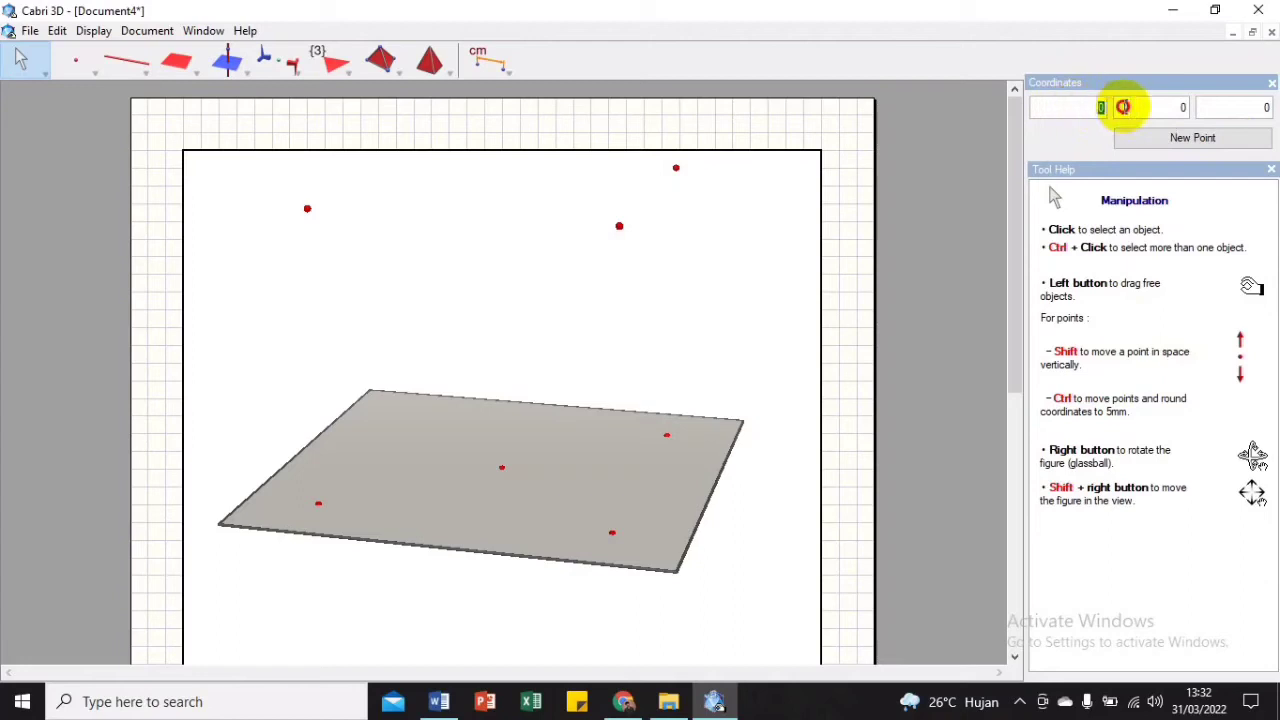
{"action": "type", "text": "-4"}
{"action": "key", "text": "Tab"}
{"action": "type", "text": "-4"}
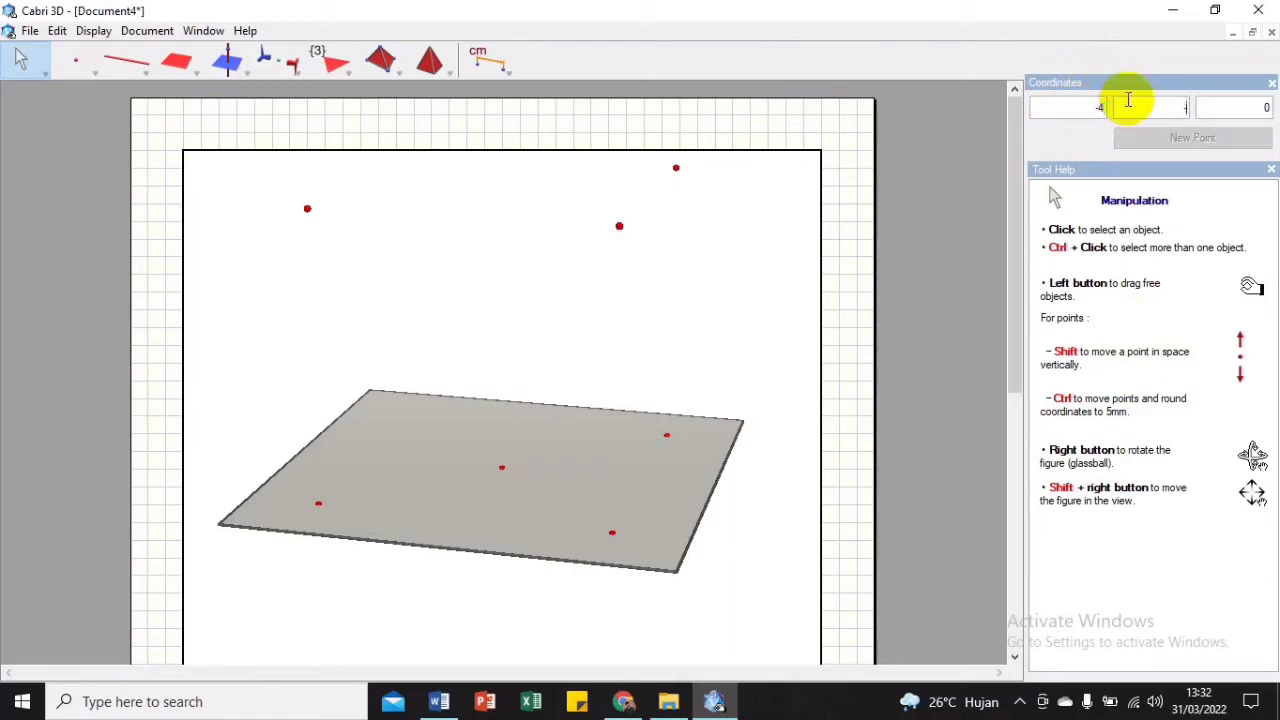
{"action": "key", "text": "Tab"}
{"action": "left_click", "coordinate": [1150, 137]}
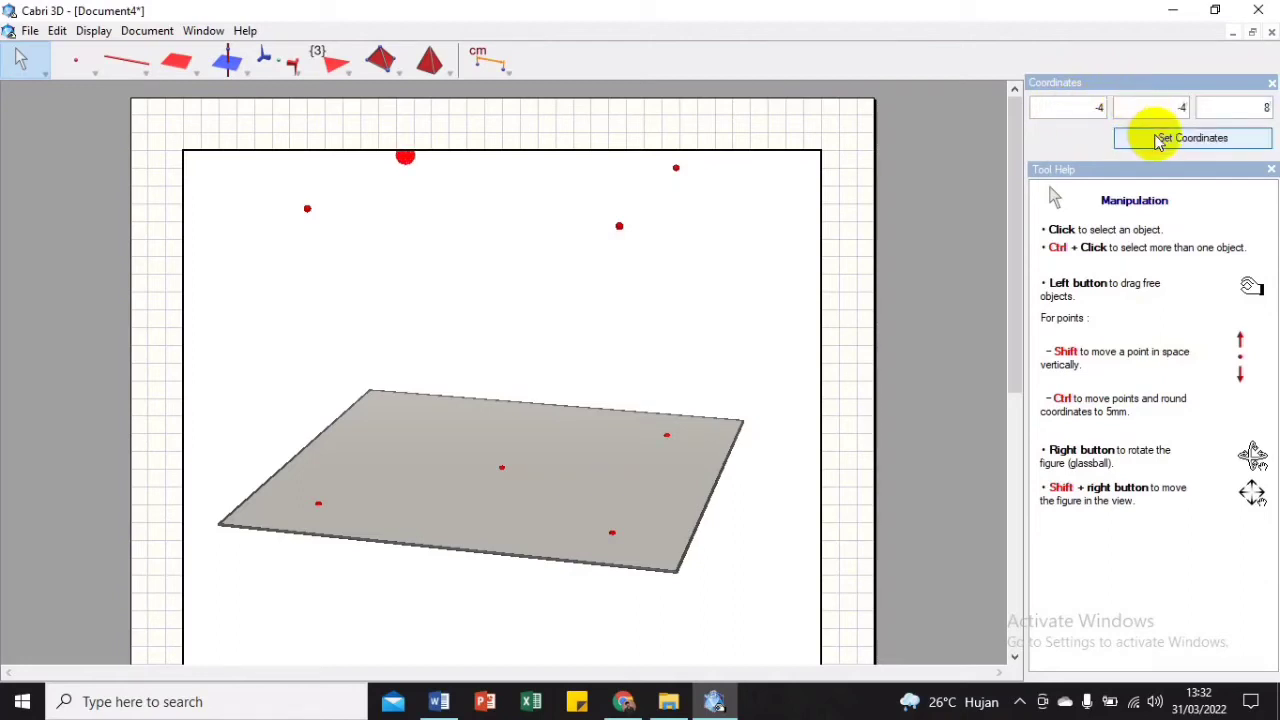
{"action": "left_click", "coordinate": [1113, 108]}
{"action": "type", "text": "-4"}
{"action": "key", "text": "Tab"}
{"action": "type", "text": "-4"}
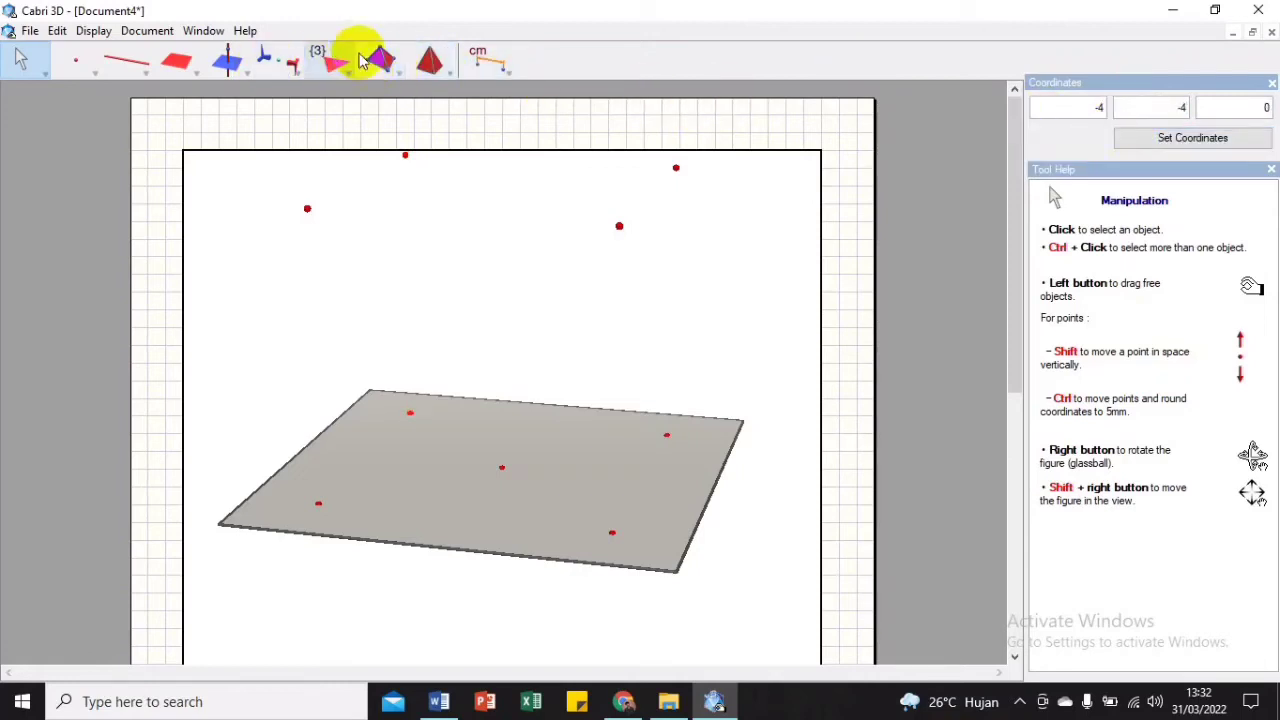
Step: Build an XYZ box using the diagonally opposite points (4, -4, 8) and (-4, 4, 0)
{"action": "left_click_drag", "start_coordinate": [380, 63], "coordinate": [427, 107]}
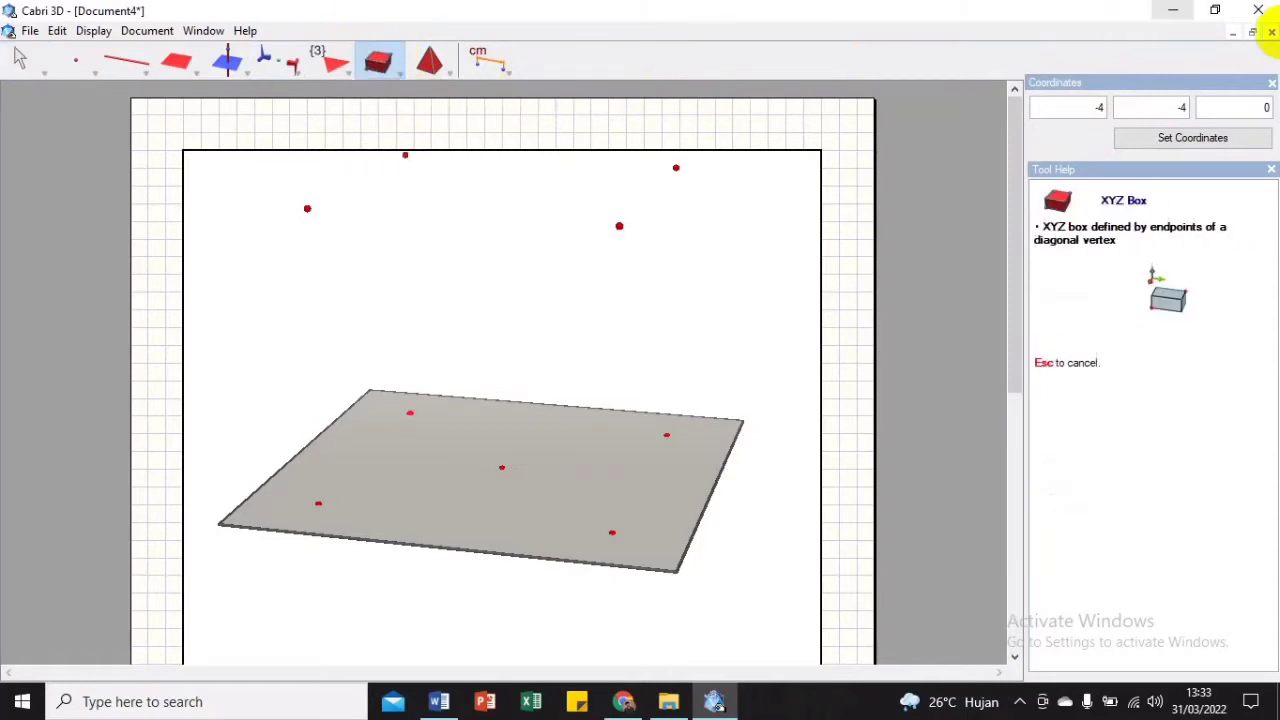
{"action": "left_click", "coordinate": [310, 208]}
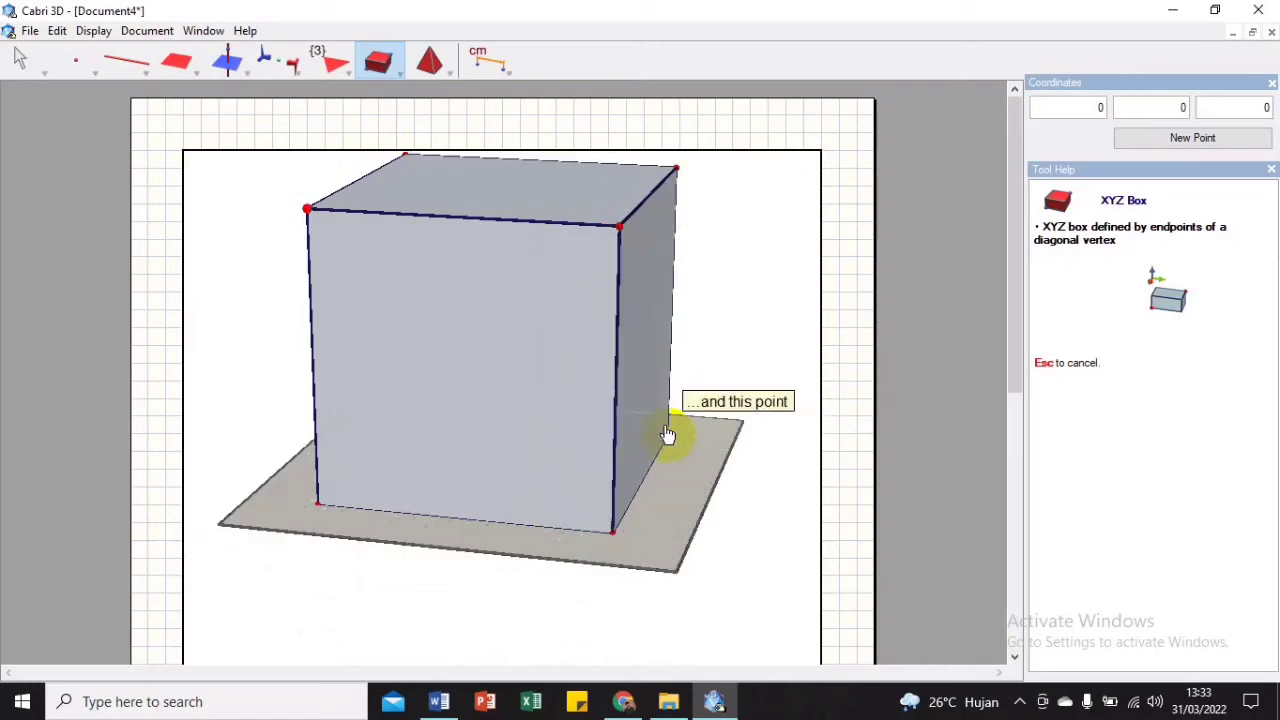
{"action": "left_click", "coordinate": [670, 437]}
Step: Change the box's surface style to unfilled faces, leaving a wireframe cube
{"action": "right_click_drag", "start_coordinate": [563, 486], "coordinate": [474, 351]}
{"action": "right_click", "coordinate": [478, 353]}
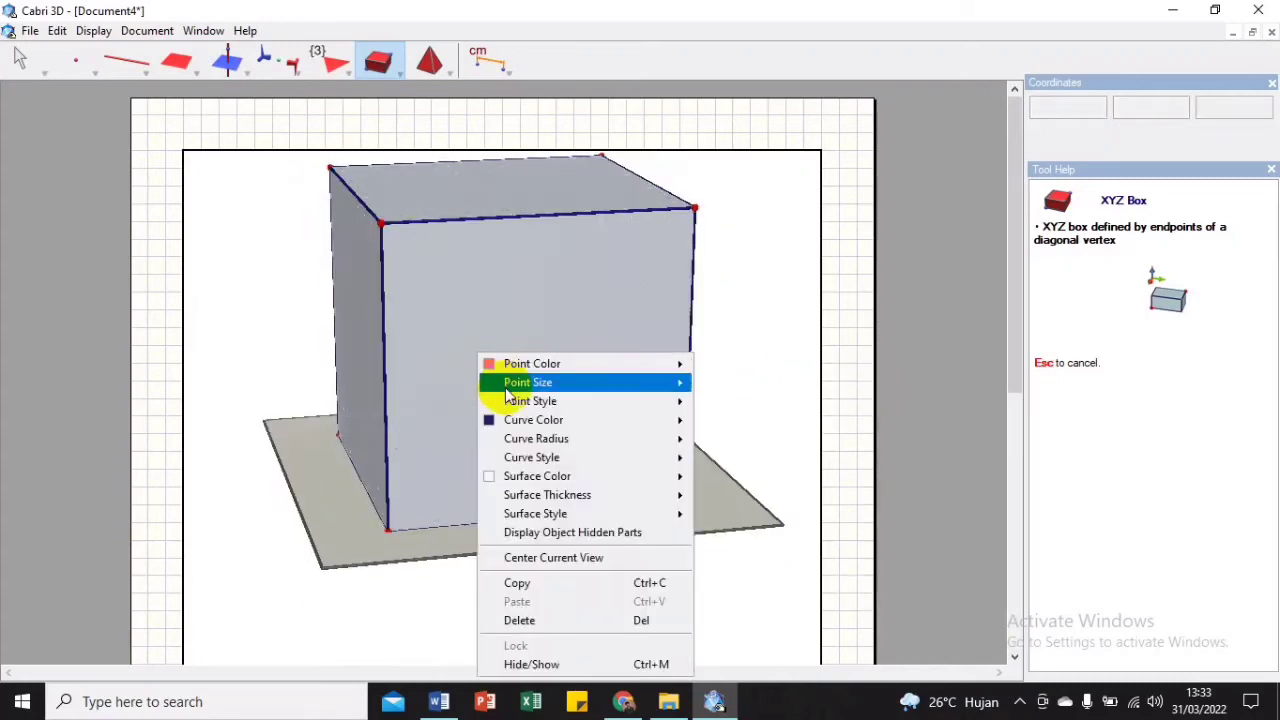
{"action": "mouse_move", "coordinate": [634, 514]}
{"action": "left_click", "coordinate": [709, 517]}
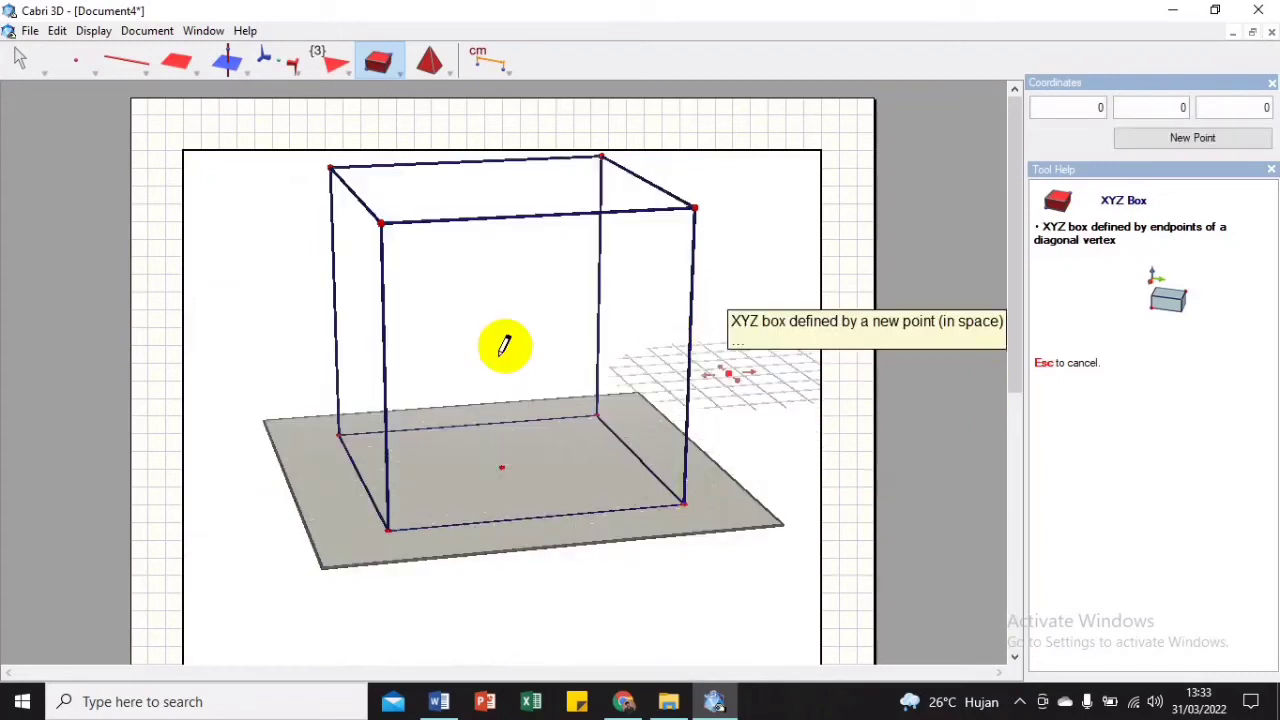
Step: Add length measurements to the cube's front face: its upper and lower edges and both vertical edges
{"action": "left_click", "coordinate": [494, 60]}
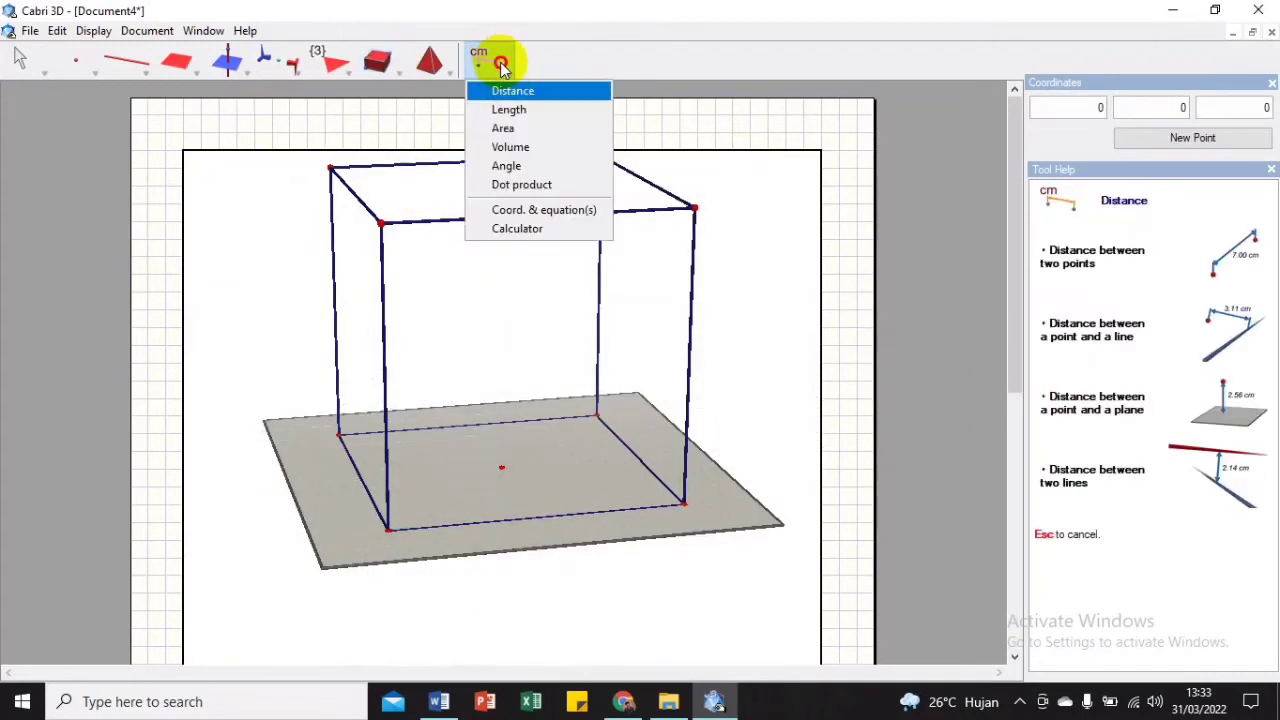
{"action": "left_click", "coordinate": [509, 108]}
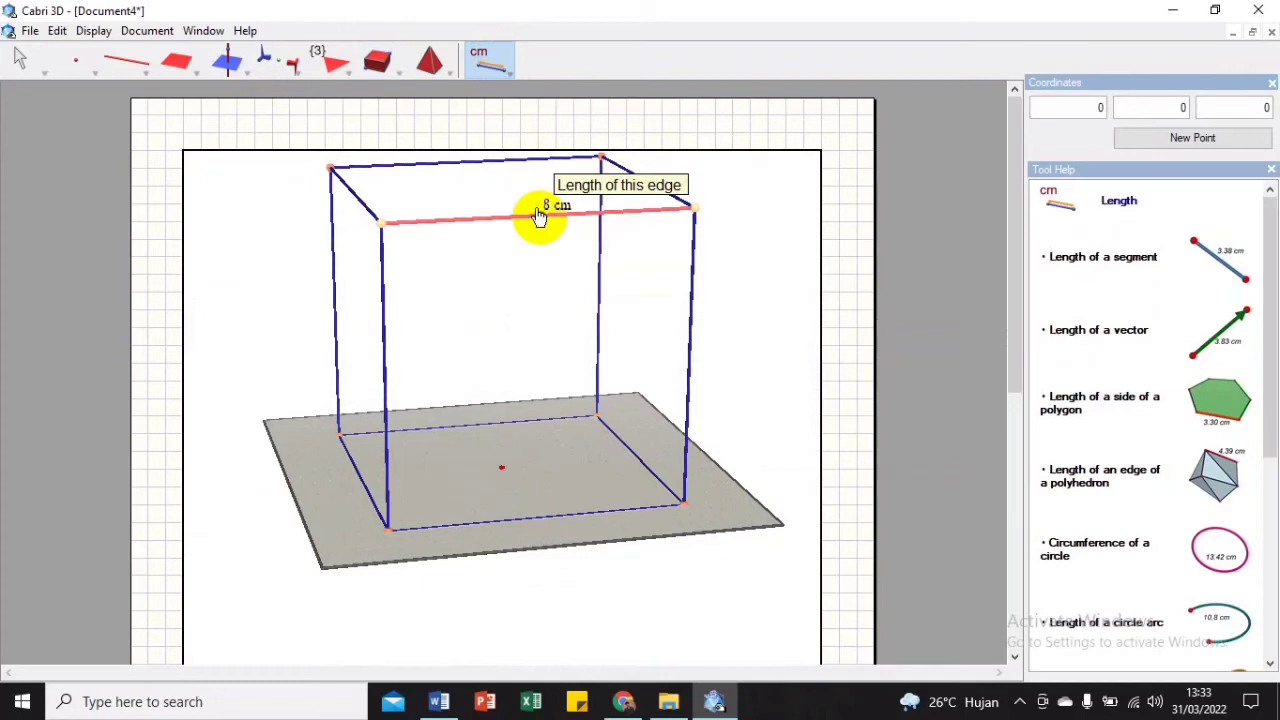
{"action": "left_click", "coordinate": [537, 214]}
{"action": "left_click", "coordinate": [480, 522]}
{"action": "left_click", "coordinate": [386, 365]}
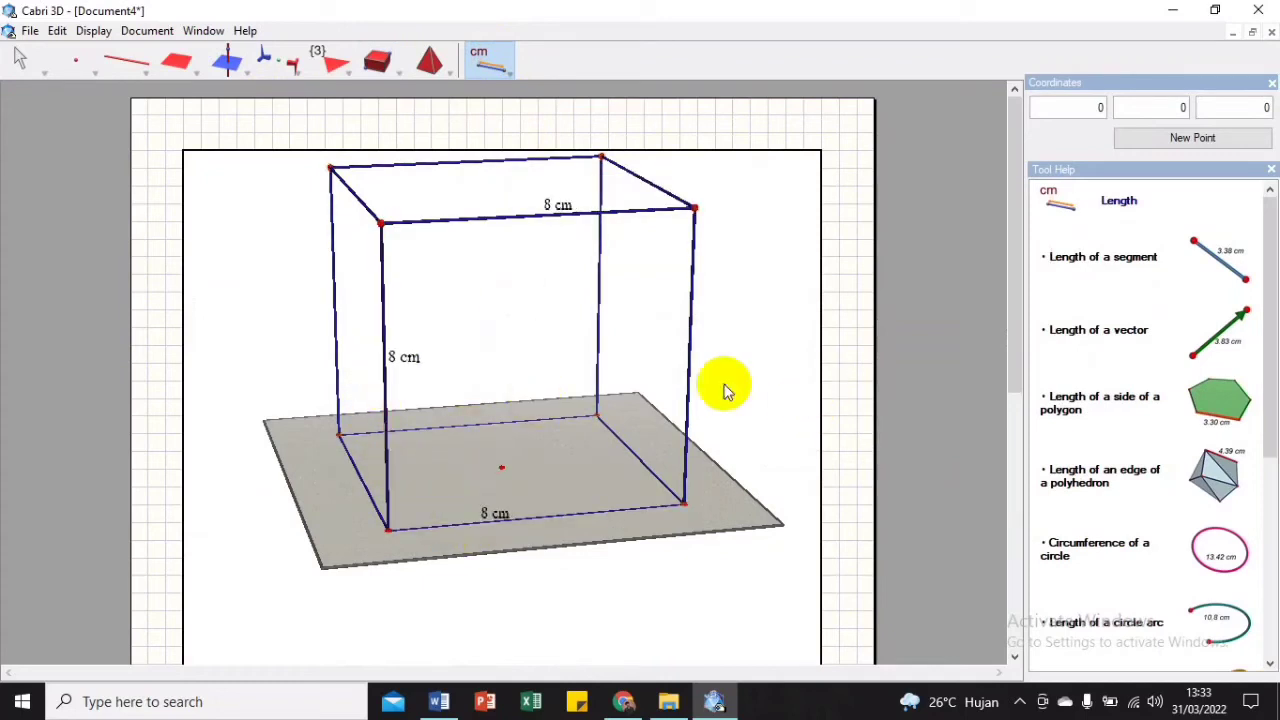
{"action": "left_click", "coordinate": [689, 349]}
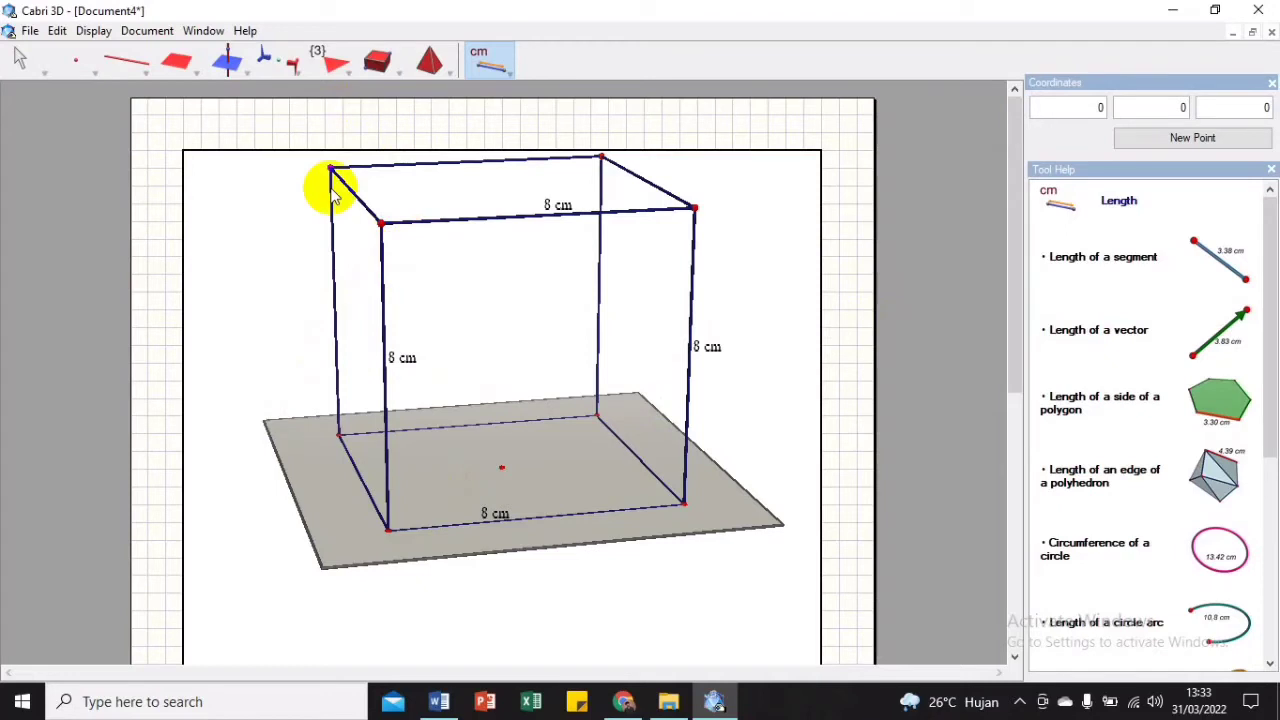
Step: Label the four base vertices A, B, C and D in order around the base, starting at the front-left corner
{"action": "left_click", "coordinate": [37, 66]}
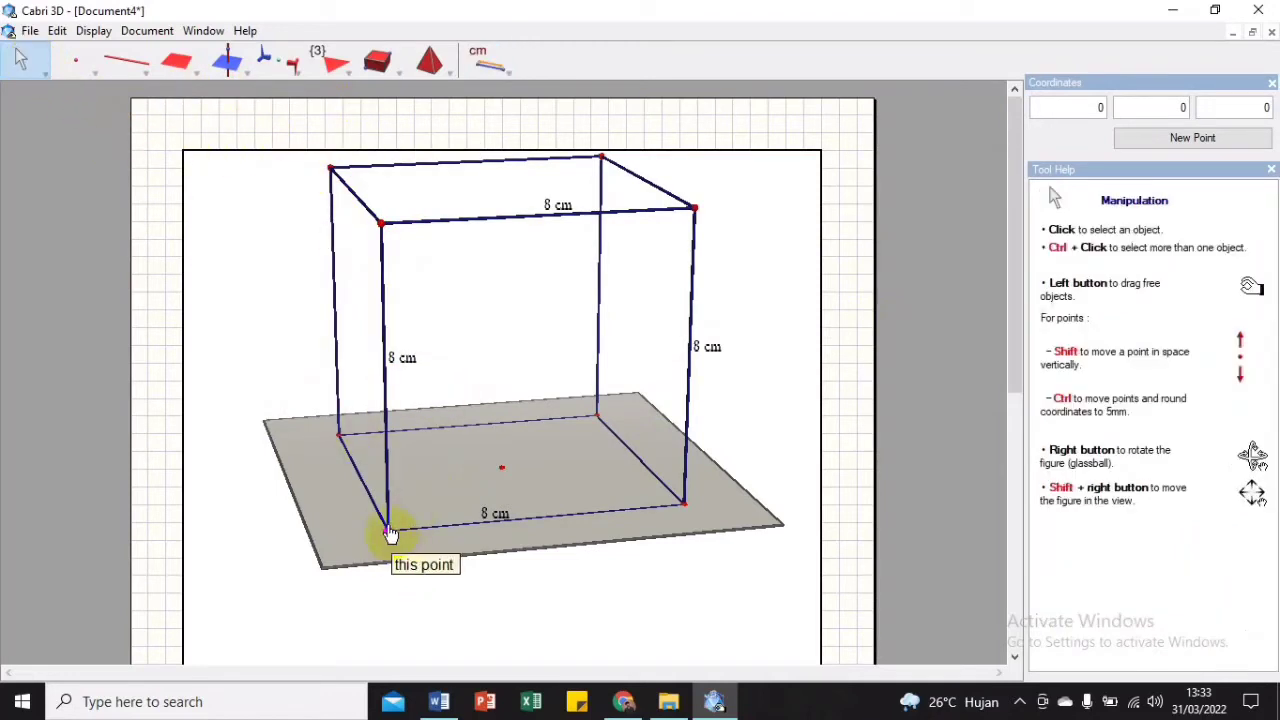
{"action": "left_click", "coordinate": [387, 531]}
{"action": "type", "text": "A"}
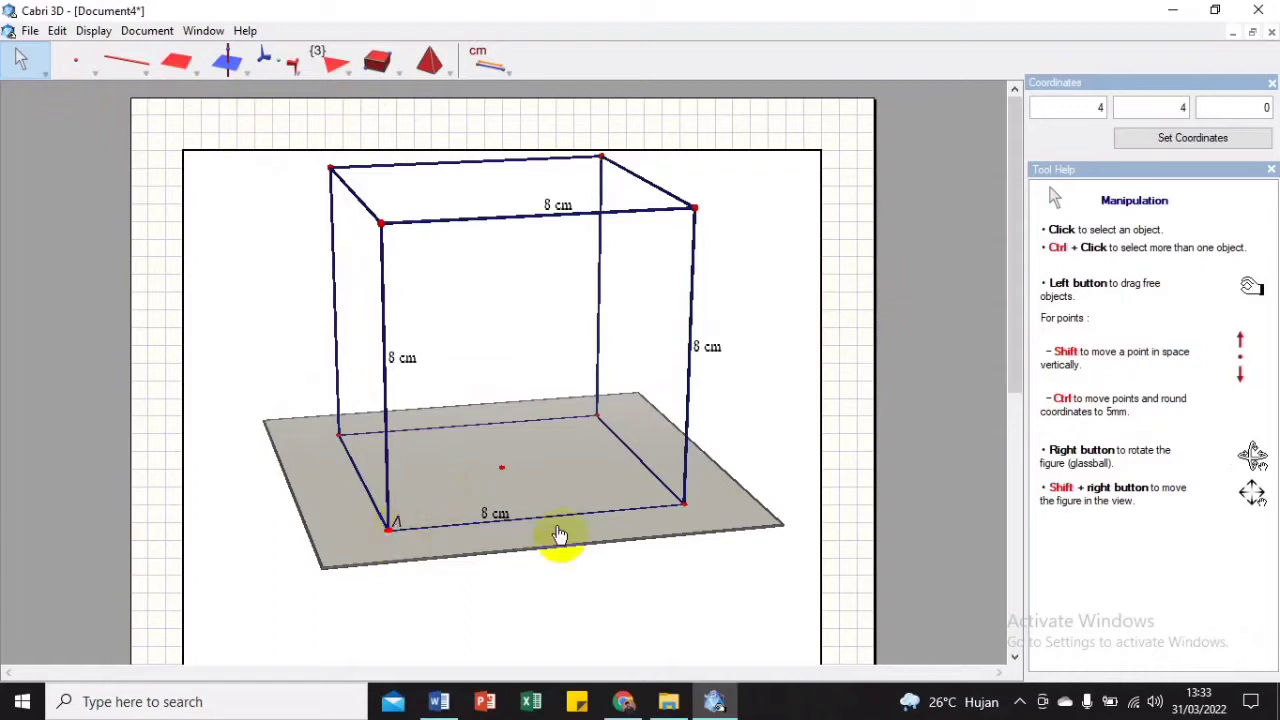
{"action": "left_click", "coordinate": [684, 507]}
{"action": "type", "text": "B"}
{"action": "left_click", "coordinate": [598, 414]}
{"action": "type", "text": "C"}
{"action": "left_click", "coordinate": [340, 438]}
{"action": "type", "text": "D"}
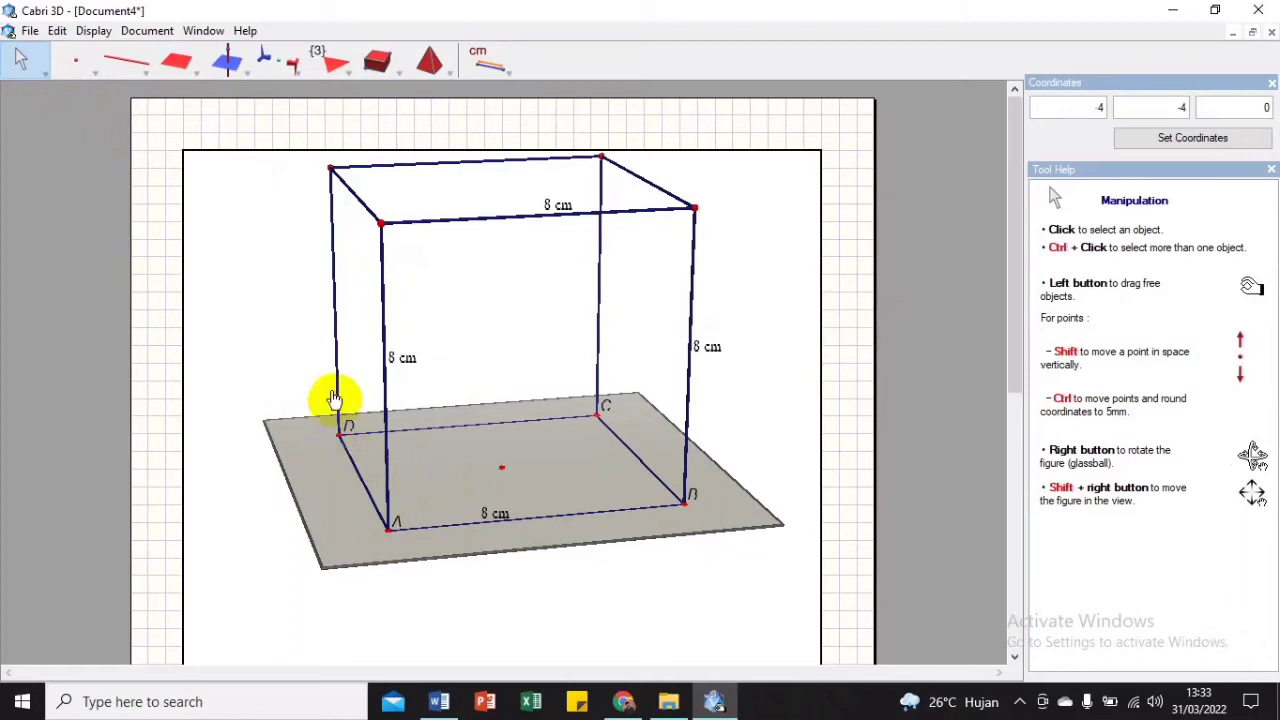
Step: Label the upper vertices E above A, F above B, G above C and H above D
{"action": "left_click", "coordinate": [380, 222]}
{"action": "type", "text": "E"}
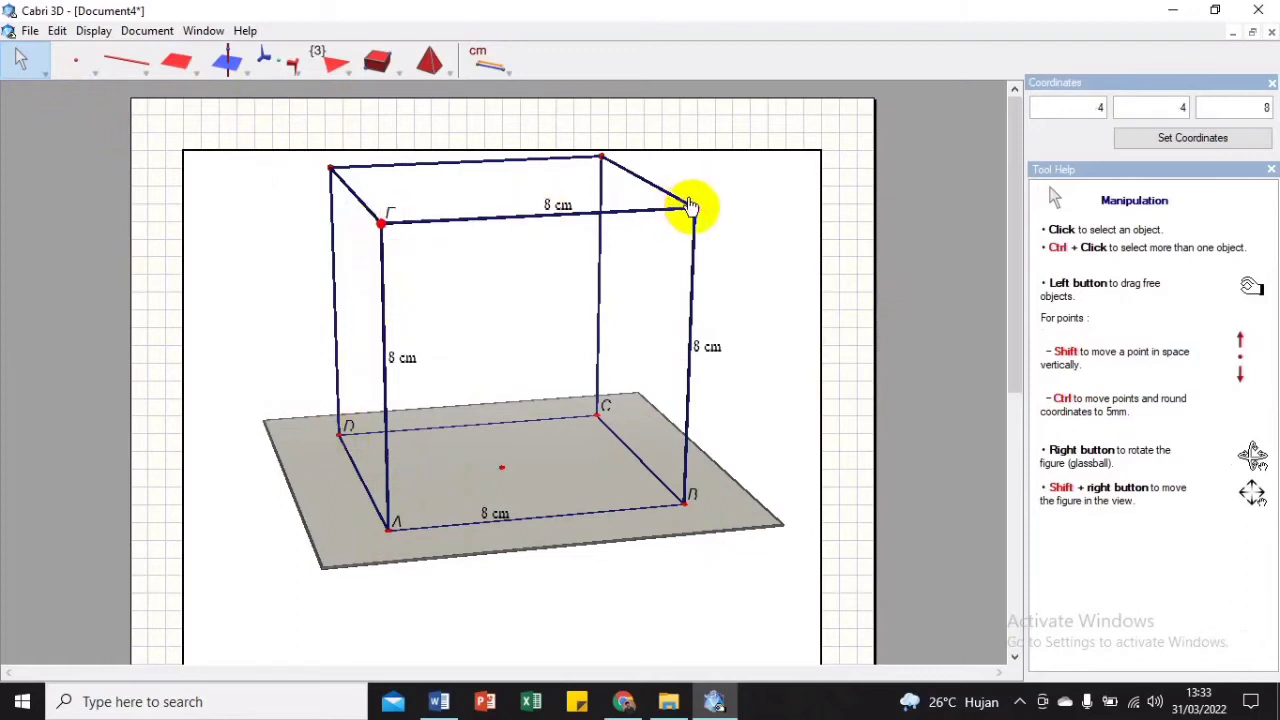
{"action": "left_click", "coordinate": [679, 203]}
{"action": "type", "text": "F"}
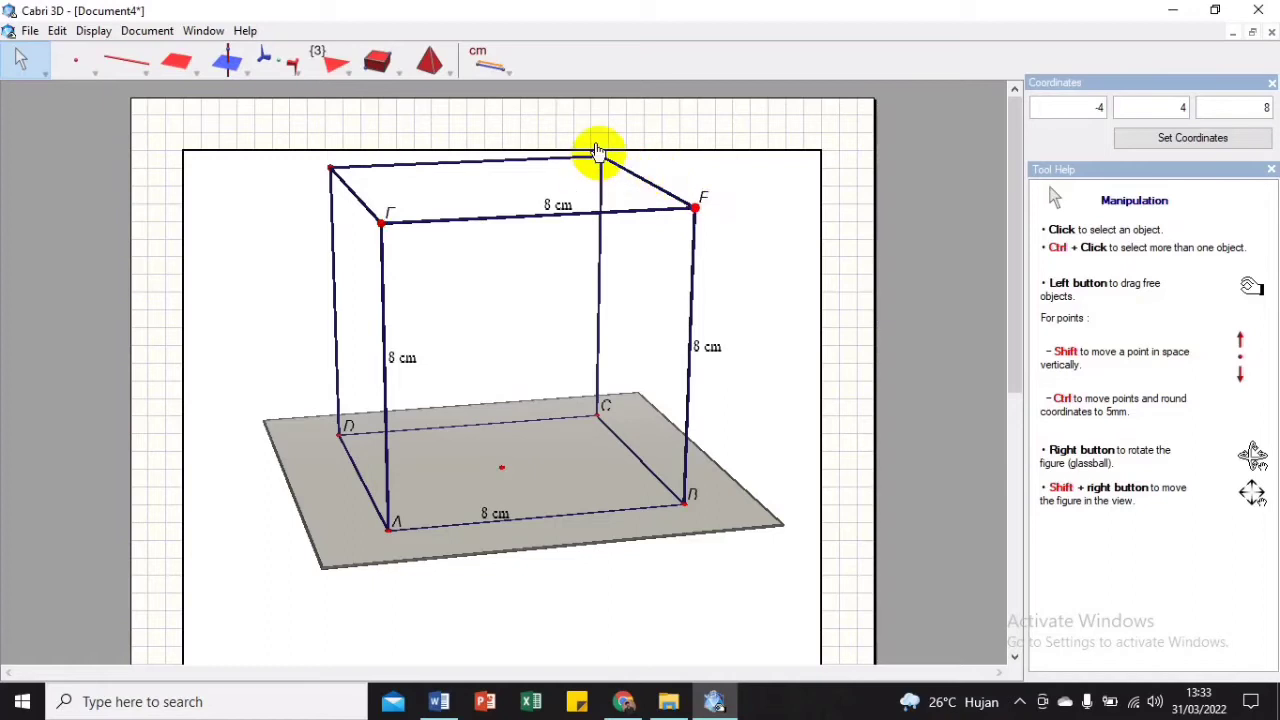
{"action": "left_click", "coordinate": [600, 158]}
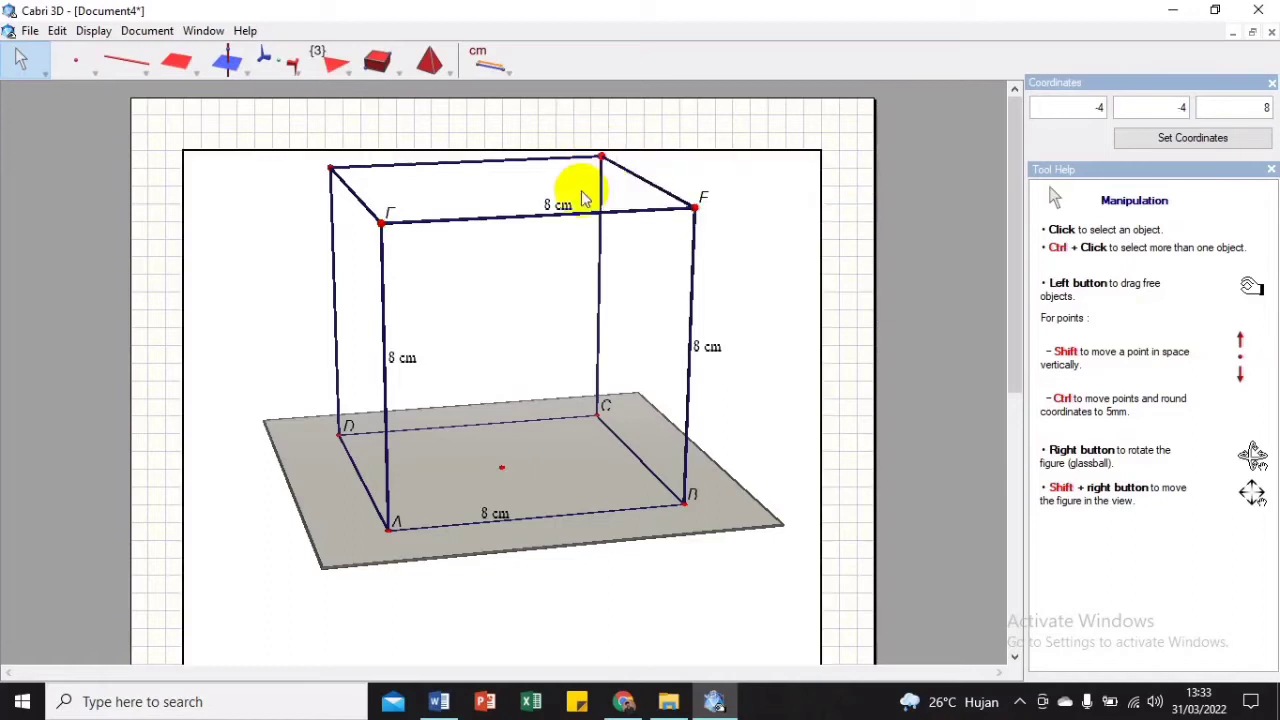
{"action": "right_click_drag", "start_coordinate": [565, 245], "coordinate": [640, 195]}
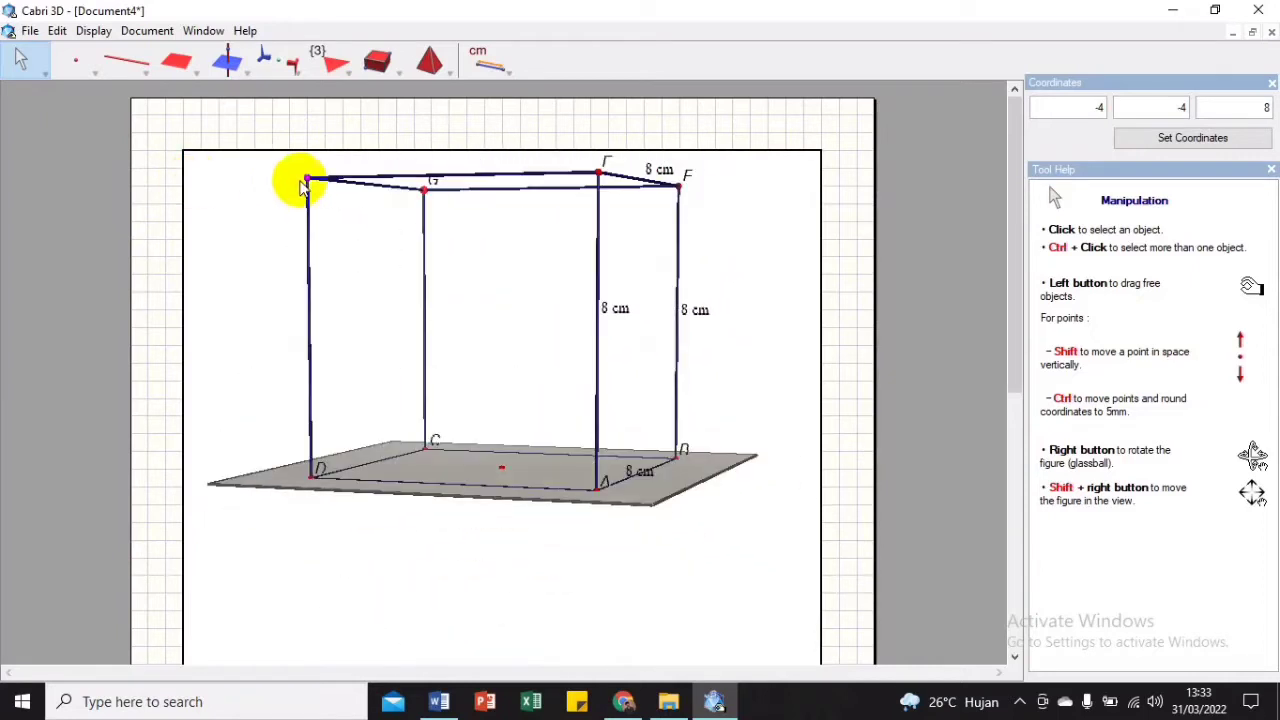
{"action": "left_click", "coordinate": [310, 178]}
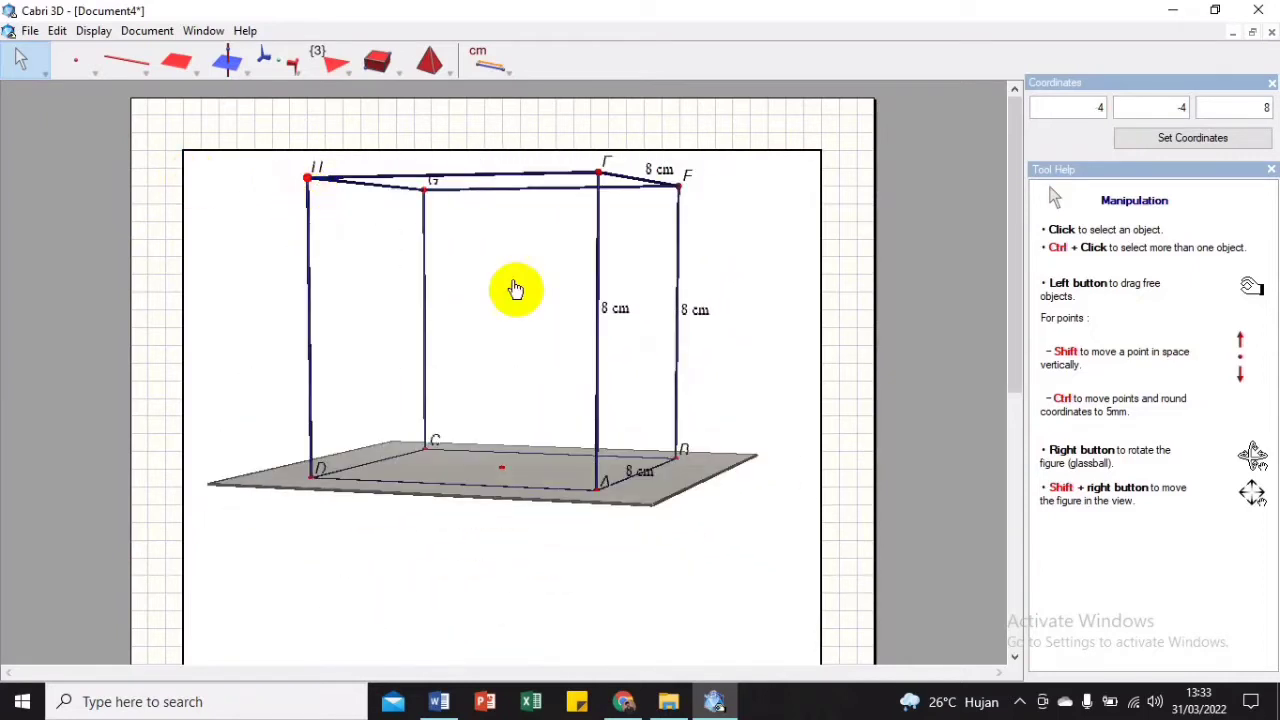
Step: Draw a segment from vertex A to vertex C as the diagonal of the cube's base
{"action": "right_click_drag", "start_coordinate": [571, 329], "coordinate": [322, 370]}
{"action": "left_click_drag", "start_coordinate": [122, 62], "coordinate": [115, 106]}
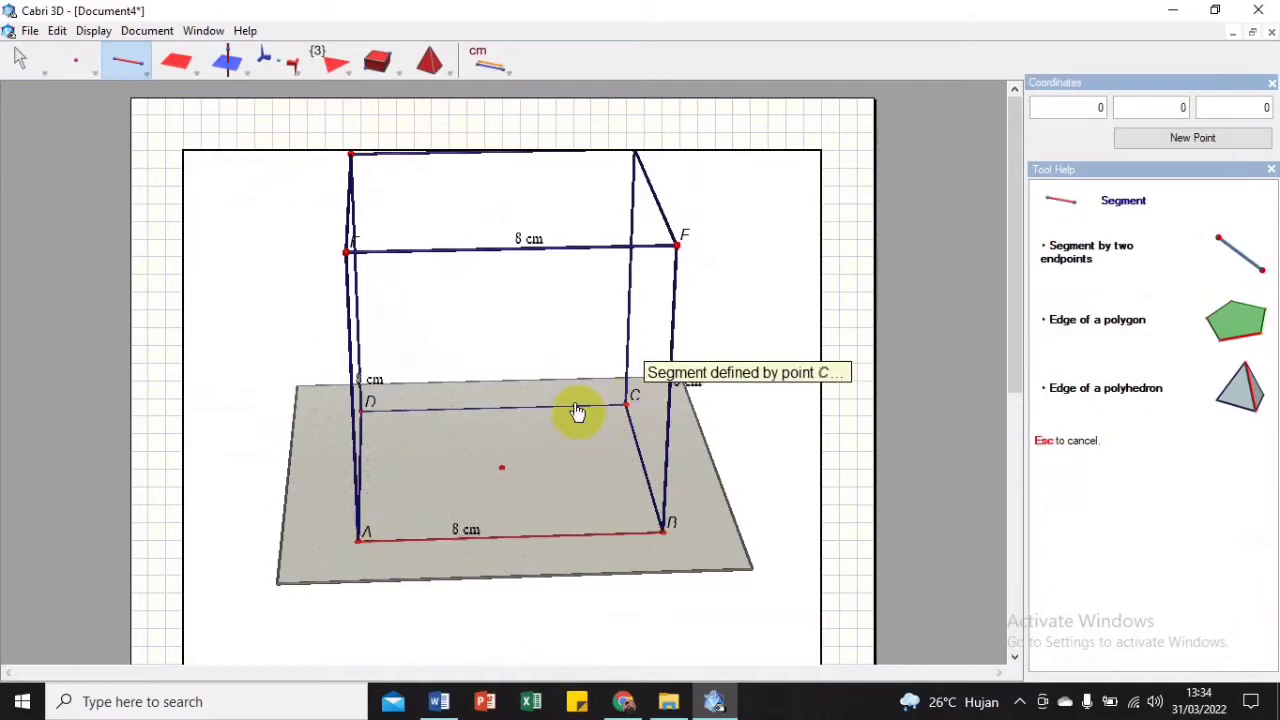
{"action": "left_click", "coordinate": [370, 538]}
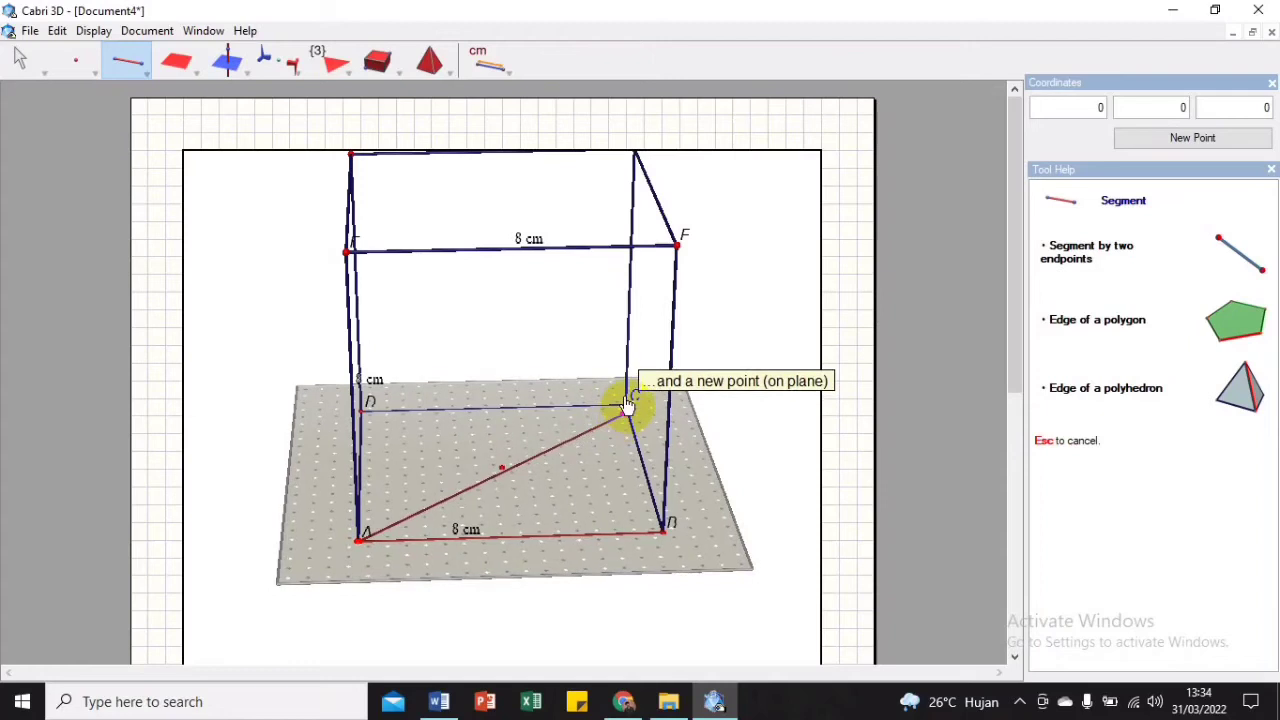
{"action": "left_click", "coordinate": [622, 398]}
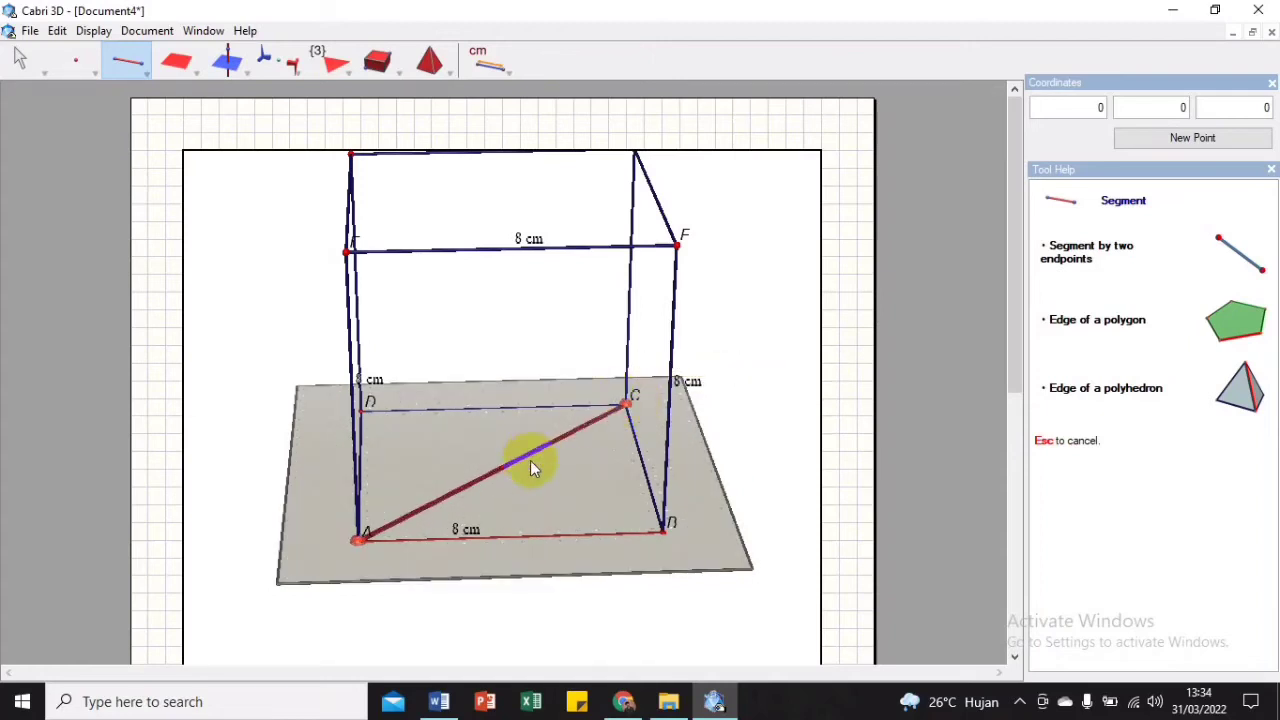
Step: Change the curve style of base diagonal AC to Dashed
{"action": "left_click", "coordinate": [20, 62]}
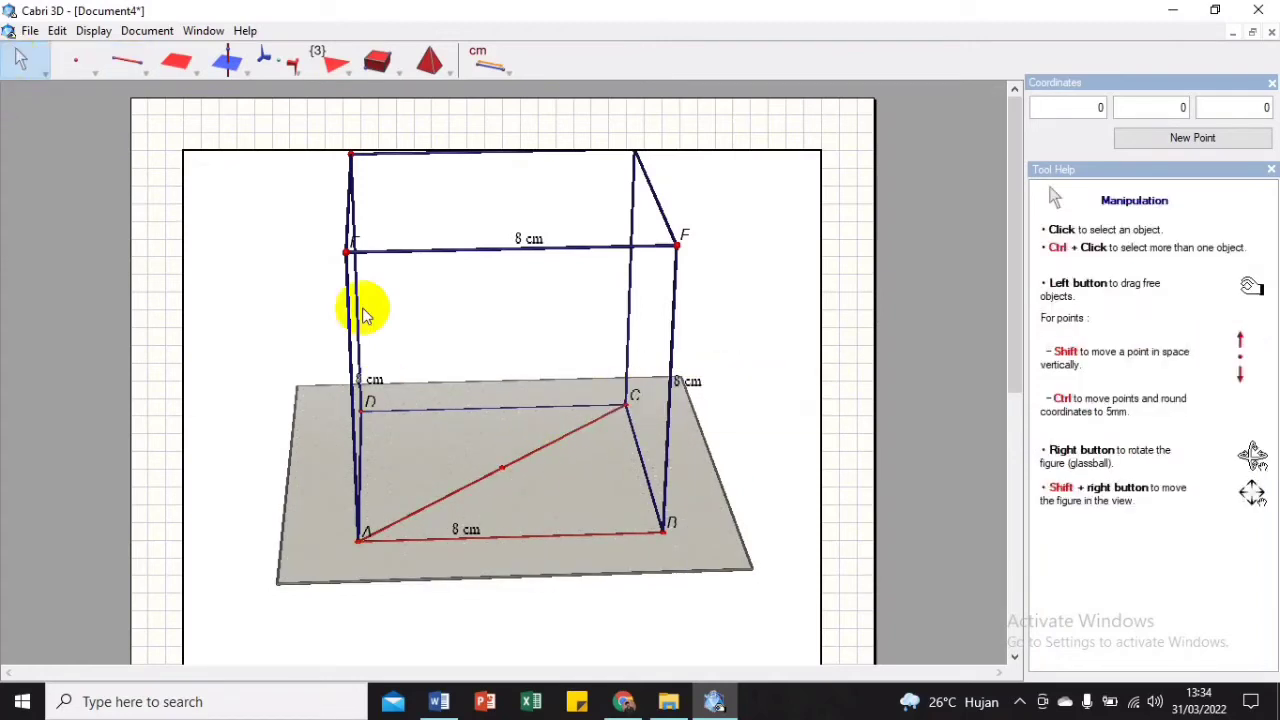
{"action": "right_click", "coordinate": [552, 444]}
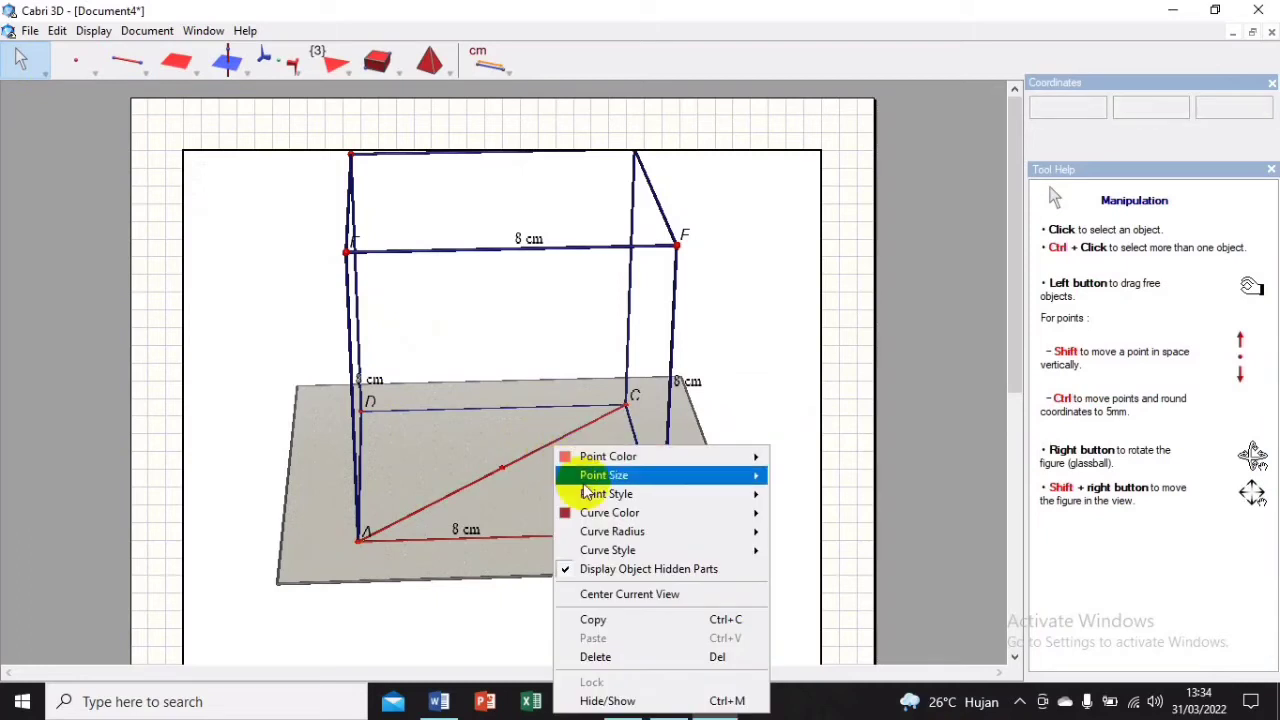
{"action": "left_click", "coordinate": [466, 503]}
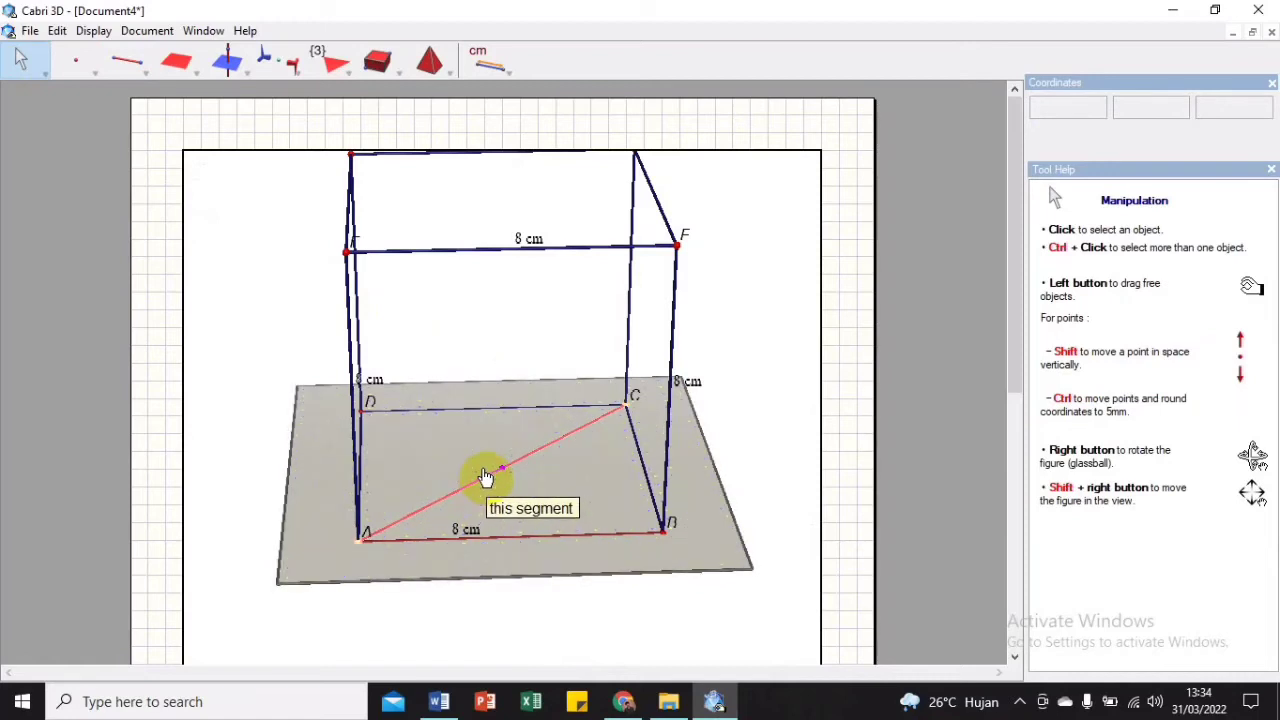
{"action": "right_click", "coordinate": [484, 479]}
{"action": "mouse_move", "coordinate": [601, 322]}
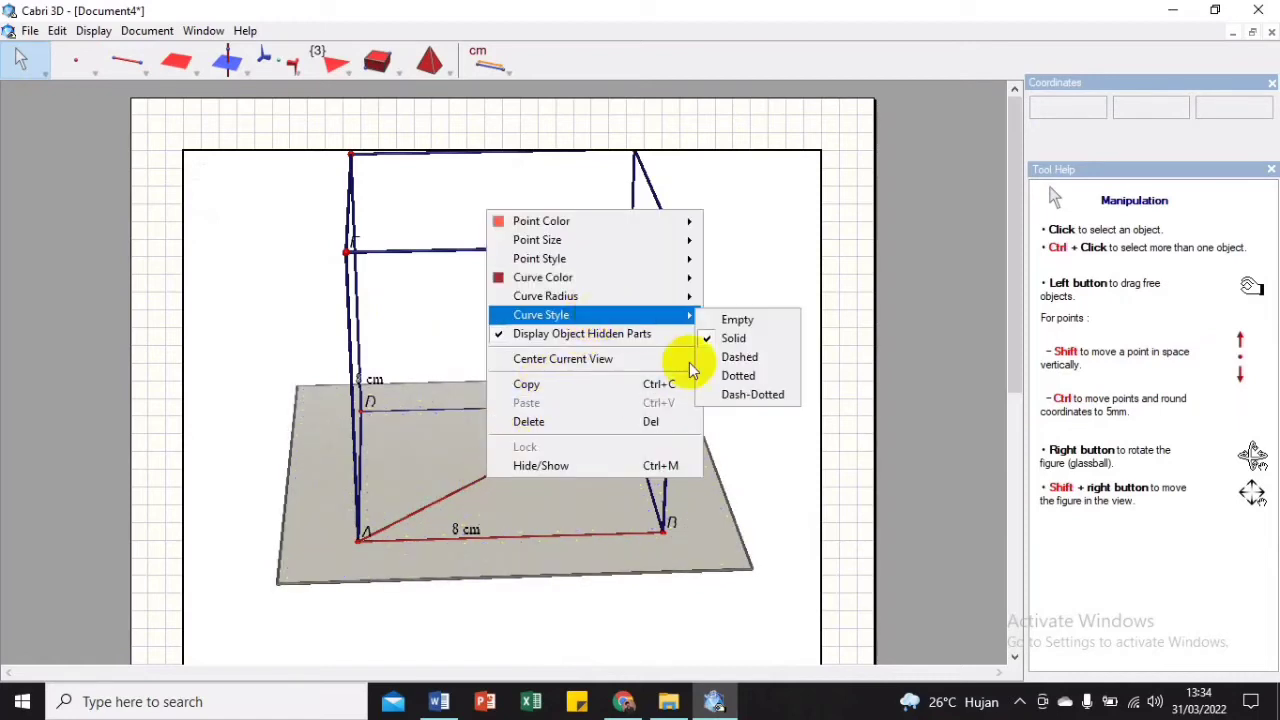
{"action": "left_click", "coordinate": [740, 358]}
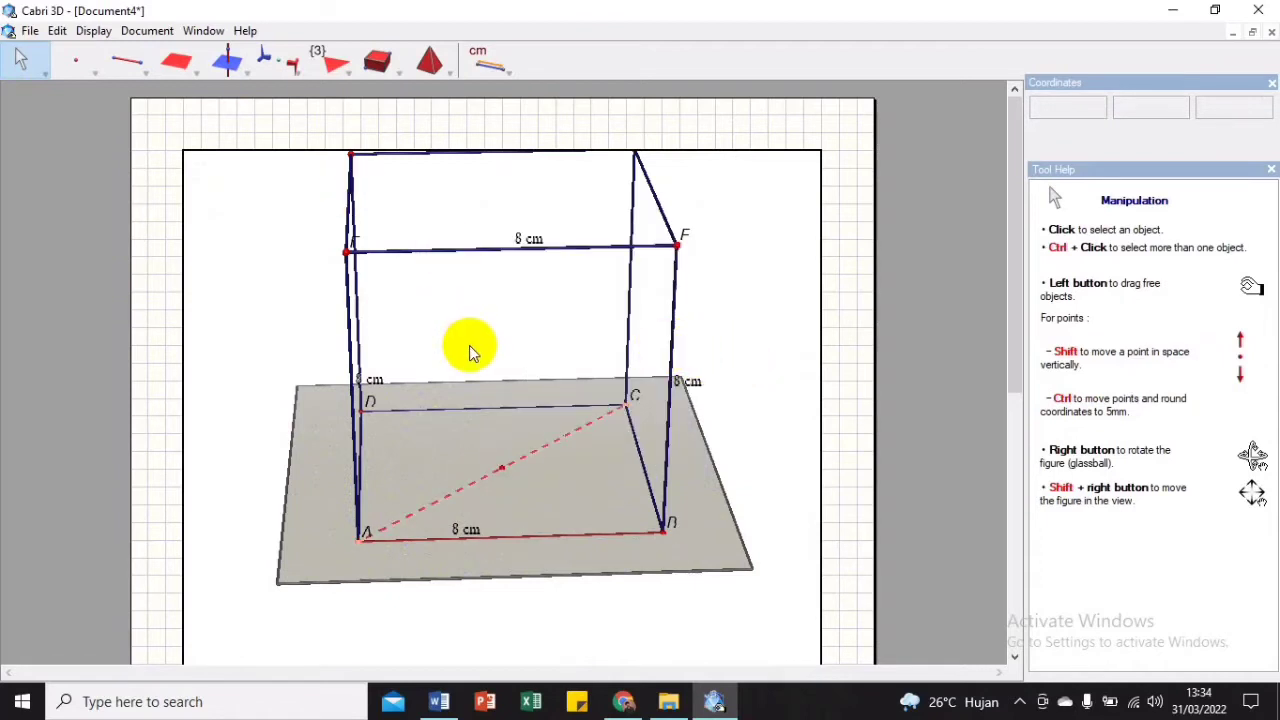
Step: Draw segments from vertex H to D and from H to the centre point on diagonal AC
{"action": "right_click_drag", "start_coordinate": [409, 317], "coordinate": [318, 280]}
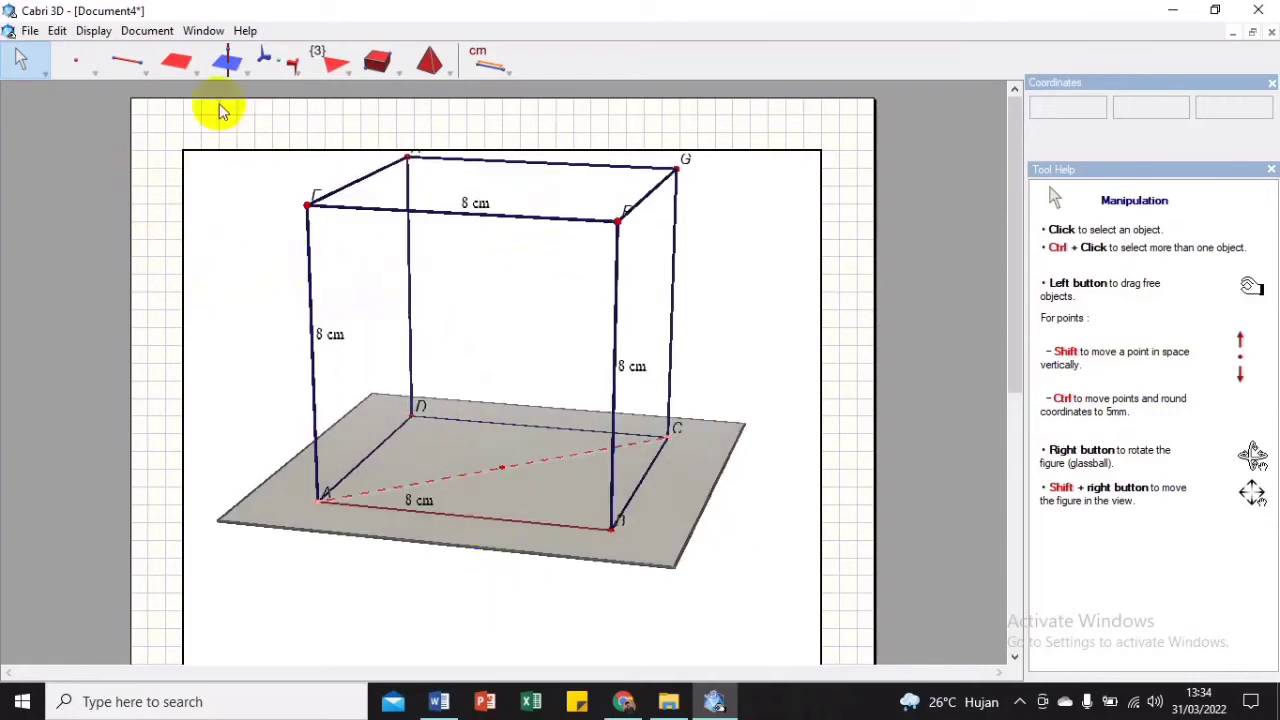
{"action": "left_click", "coordinate": [125, 64]}
{"action": "left_click_drag", "start_coordinate": [125, 64], "coordinate": [143, 104]}
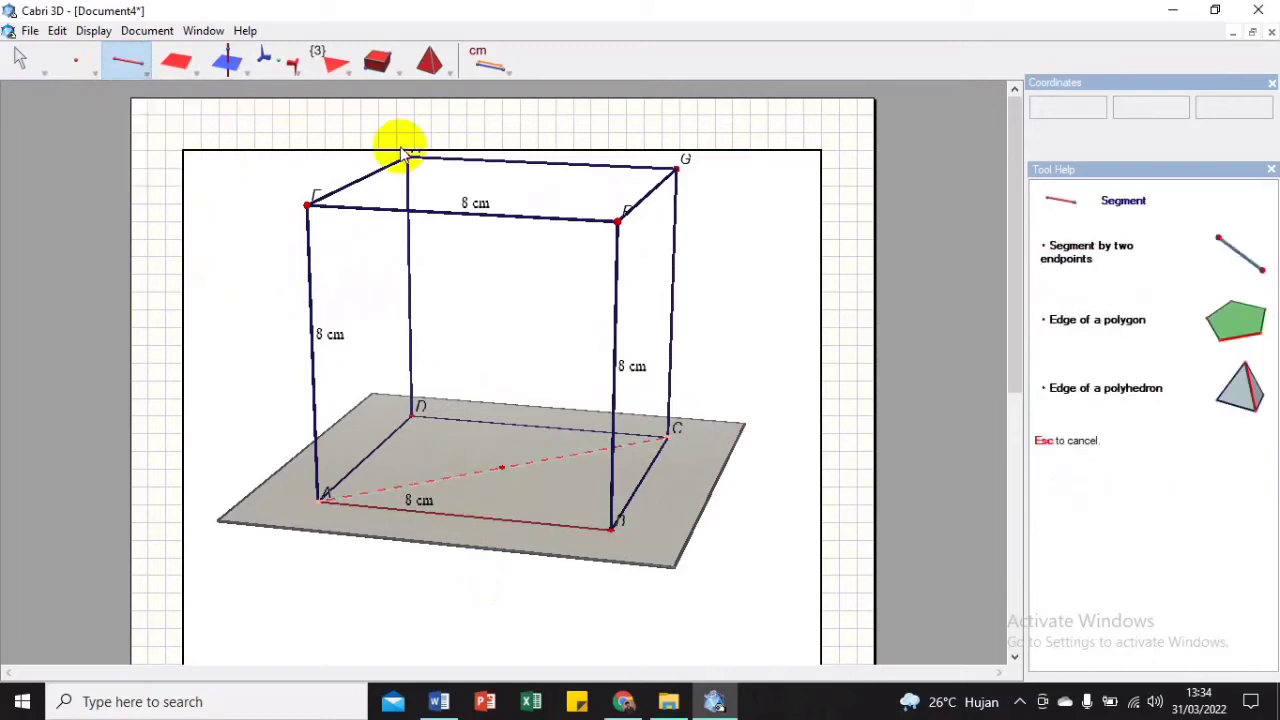
{"action": "left_click", "coordinate": [407, 160]}
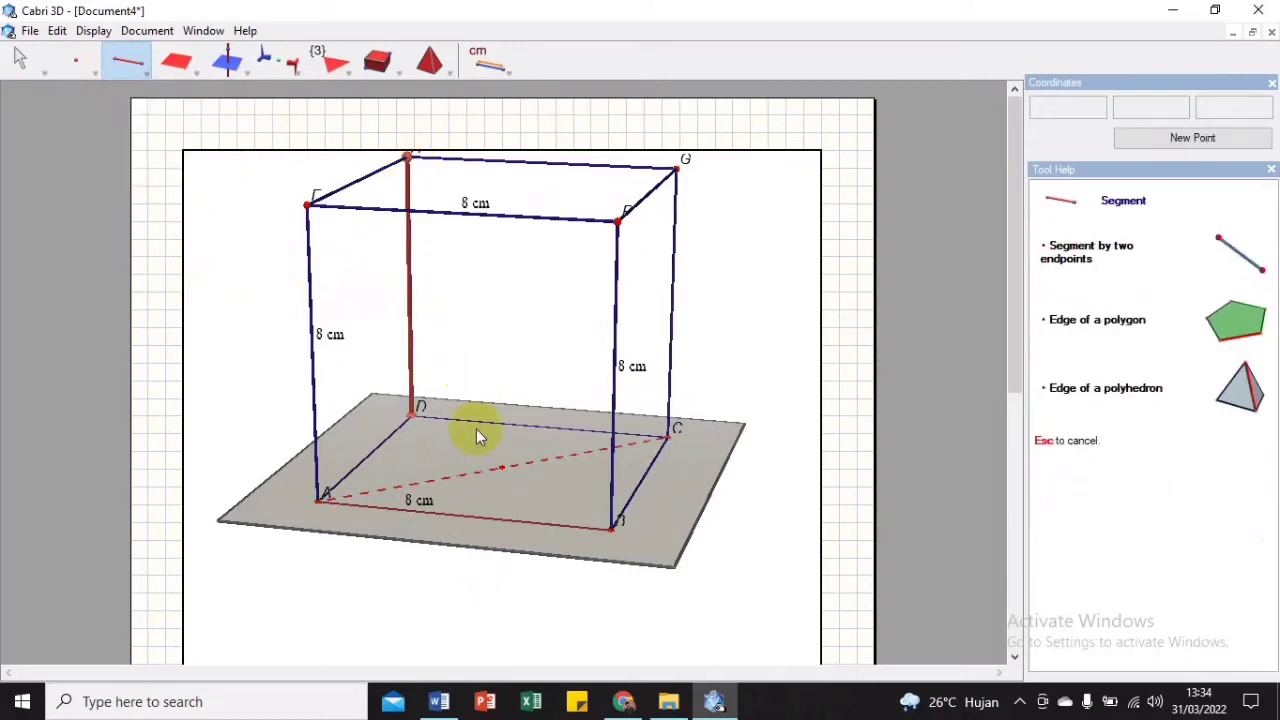
{"action": "left_click", "coordinate": [407, 158]}
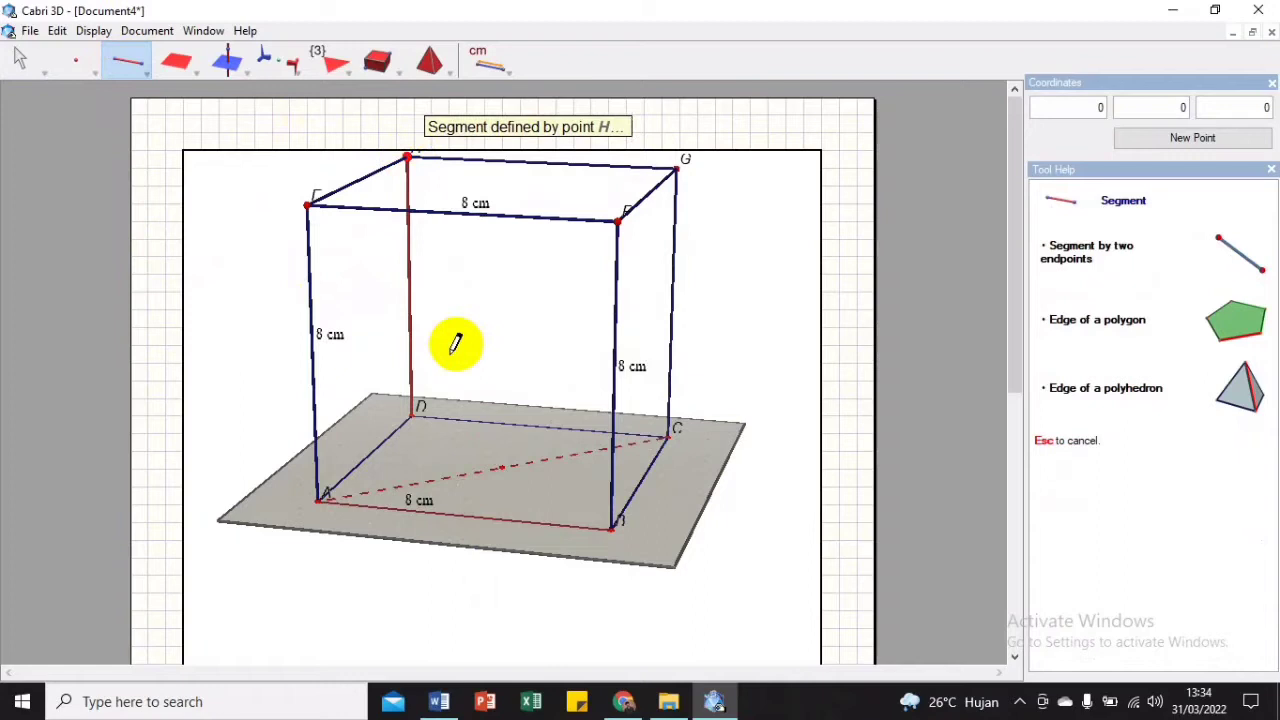
{"action": "left_click", "coordinate": [503, 474]}
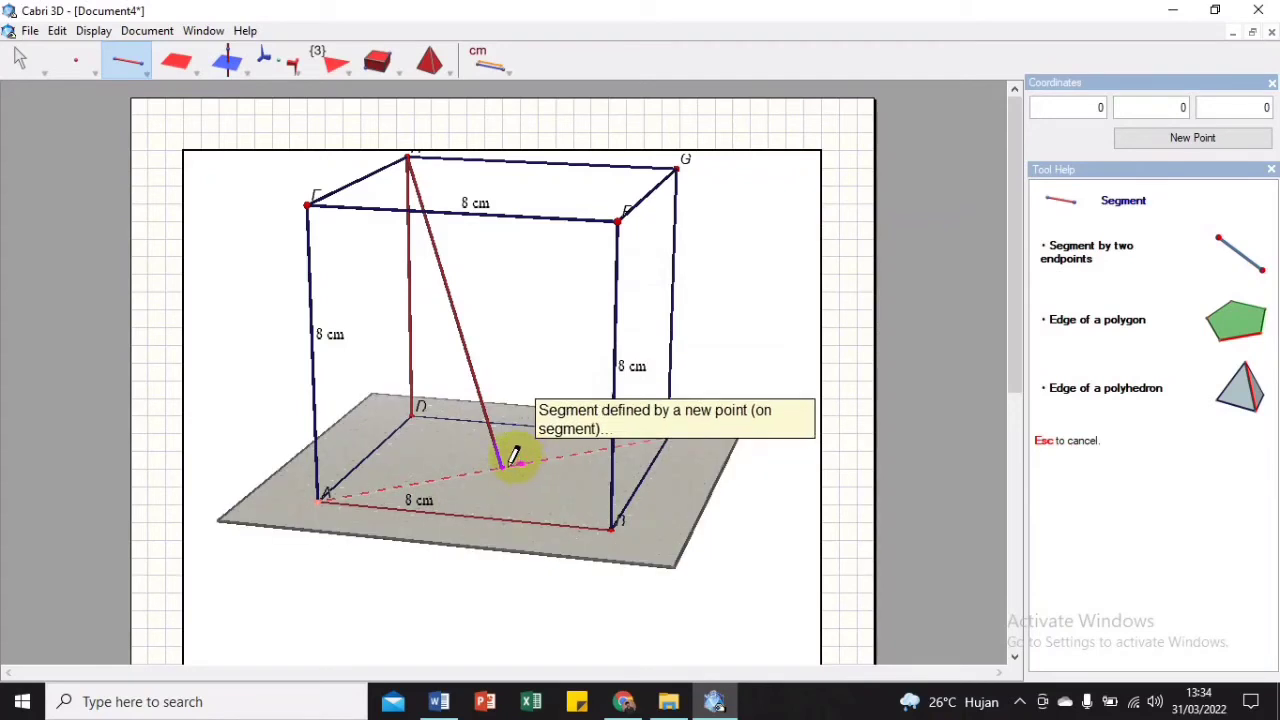
{"action": "left_click", "coordinate": [20, 58]}
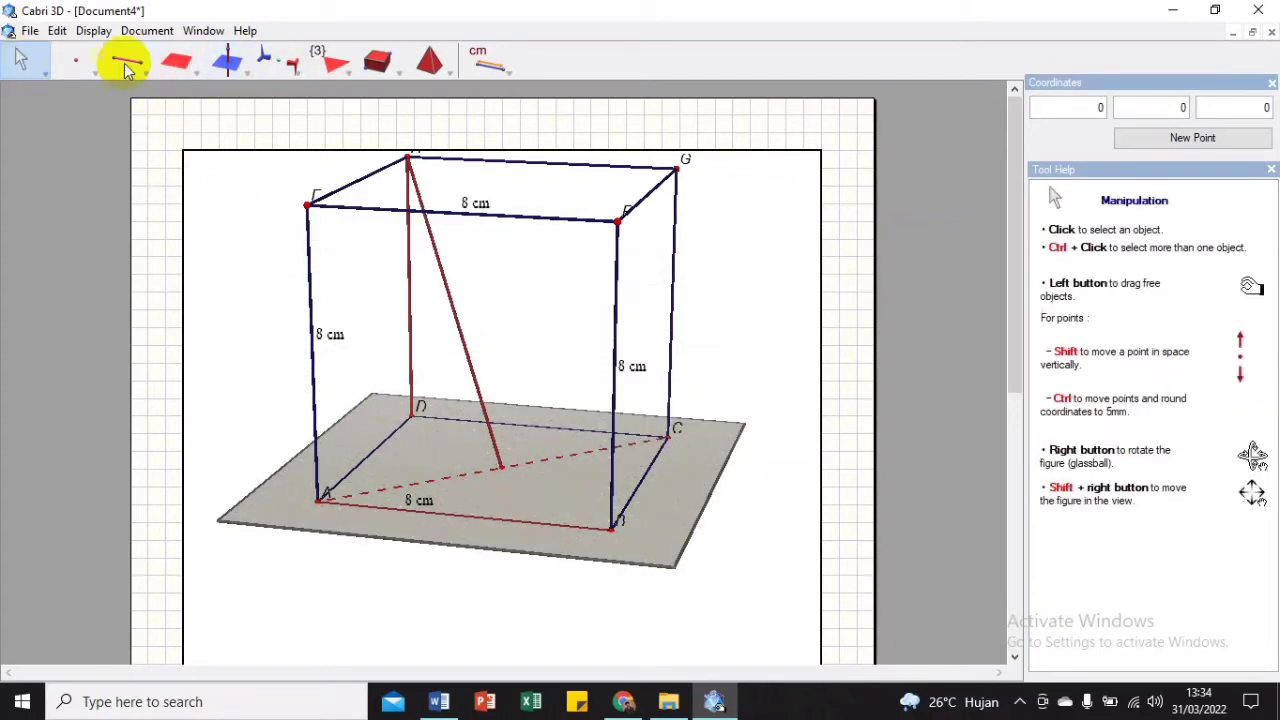
Step: Add an angle measurement at the base's centre point between the segment from H and diagonal AC, on A's side
{"action": "left_click", "coordinate": [486, 58]}
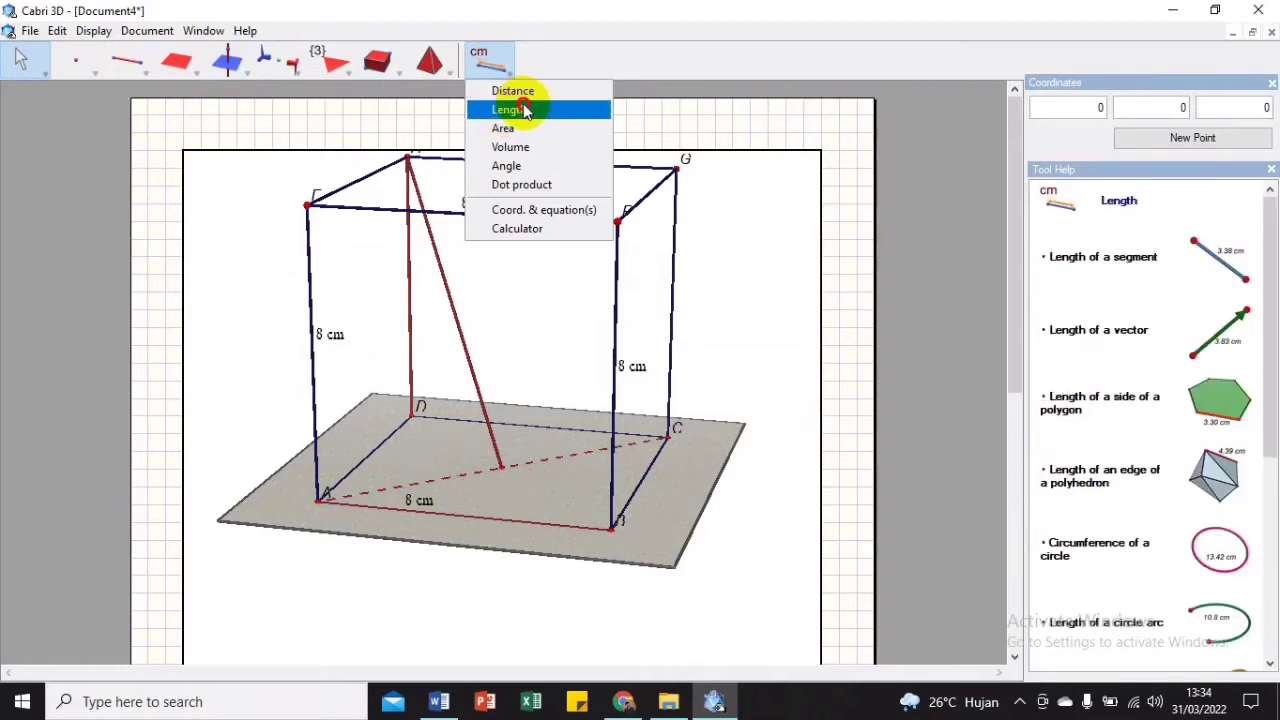
{"action": "left_click", "coordinate": [522, 166]}
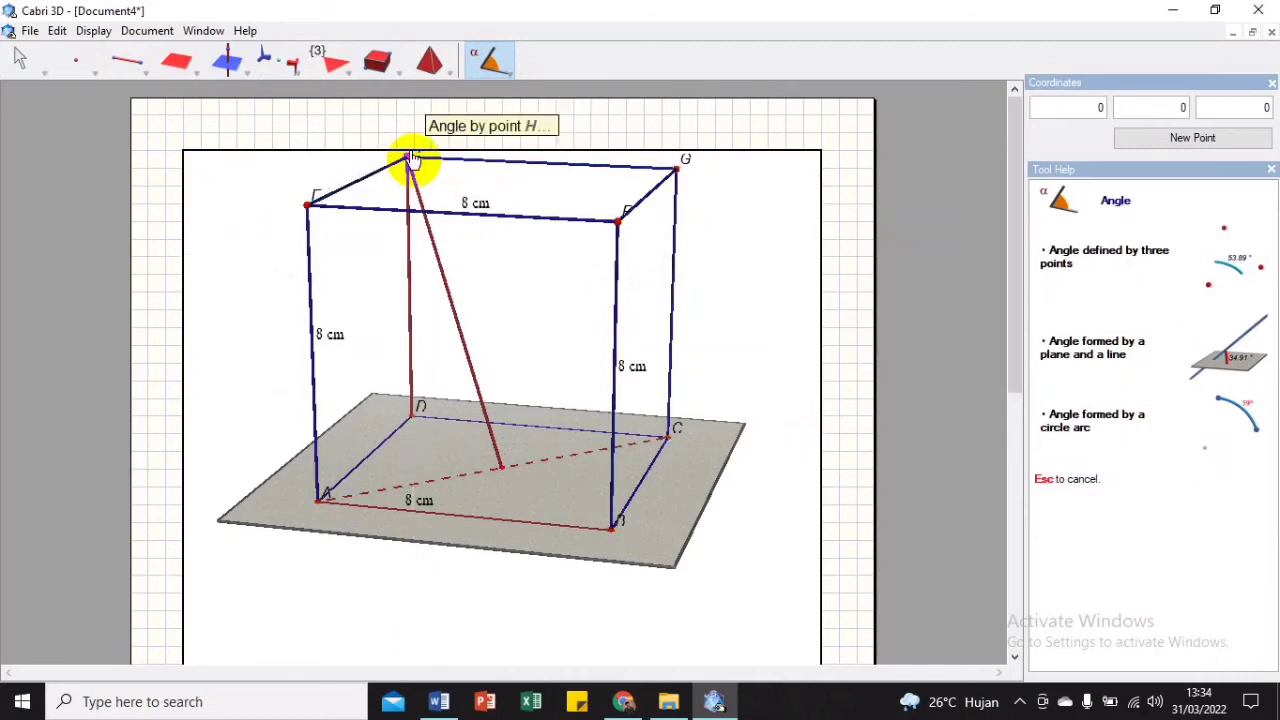
{"action": "left_click", "coordinate": [412, 158]}
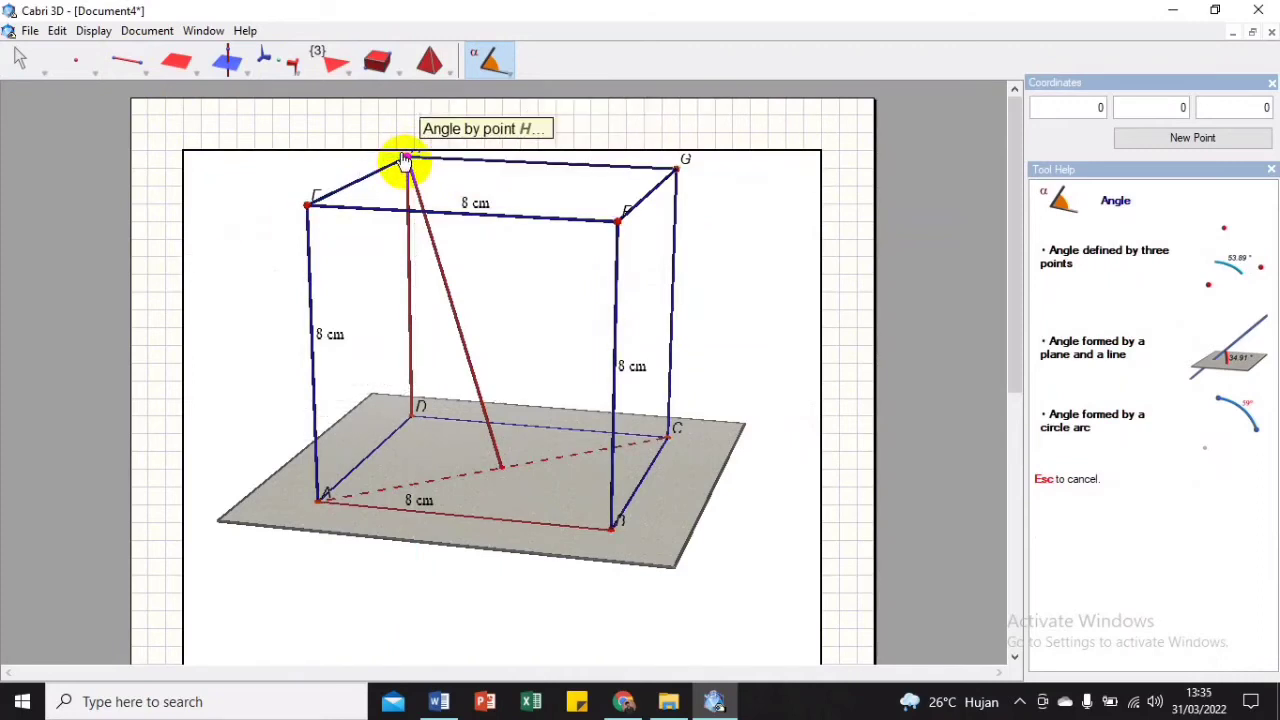
{"action": "left_click", "coordinate": [405, 160]}
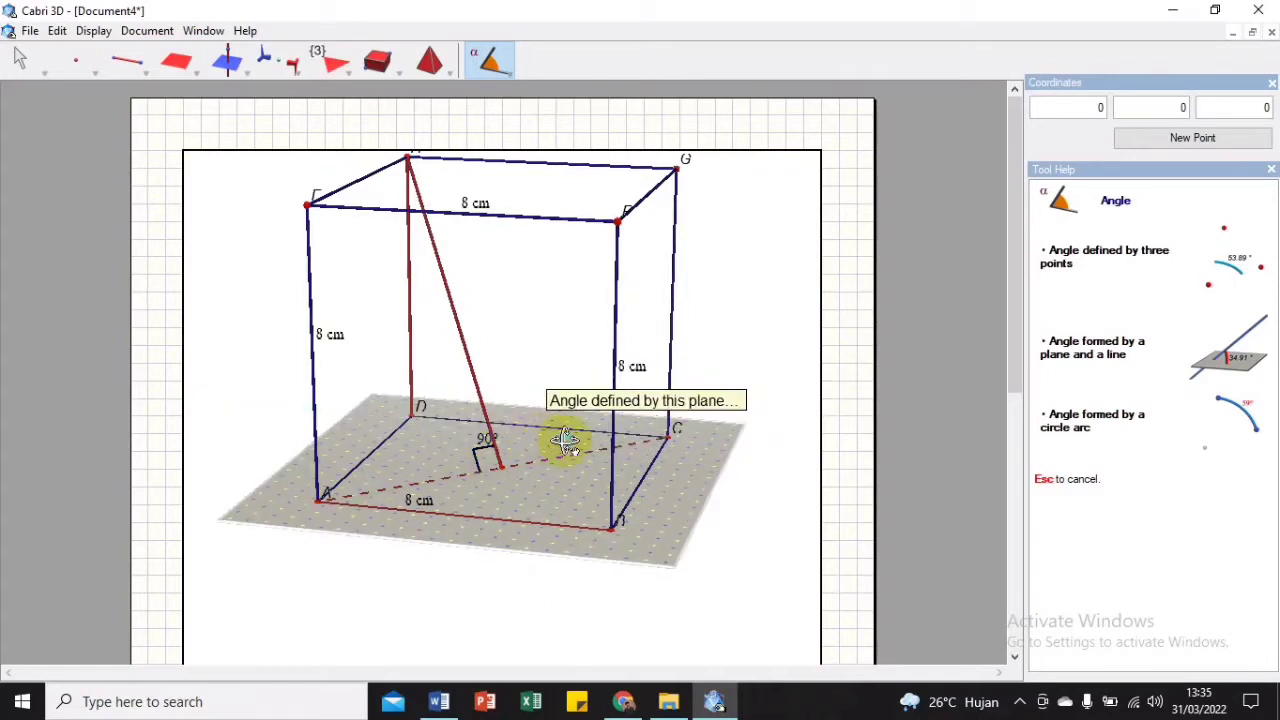
{"action": "right_click_drag", "start_coordinate": [565, 440], "coordinate": [588, 432]}
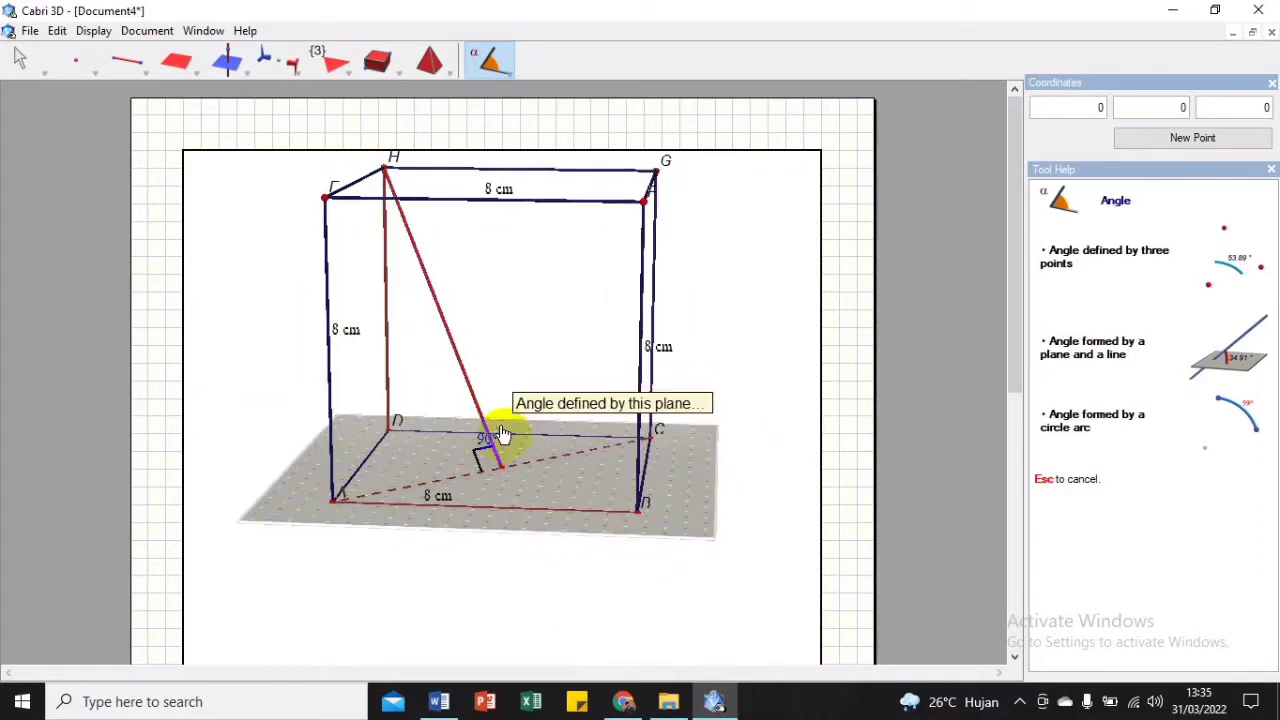
{"action": "right_click_drag", "start_coordinate": [449, 479], "coordinate": [500, 466]}
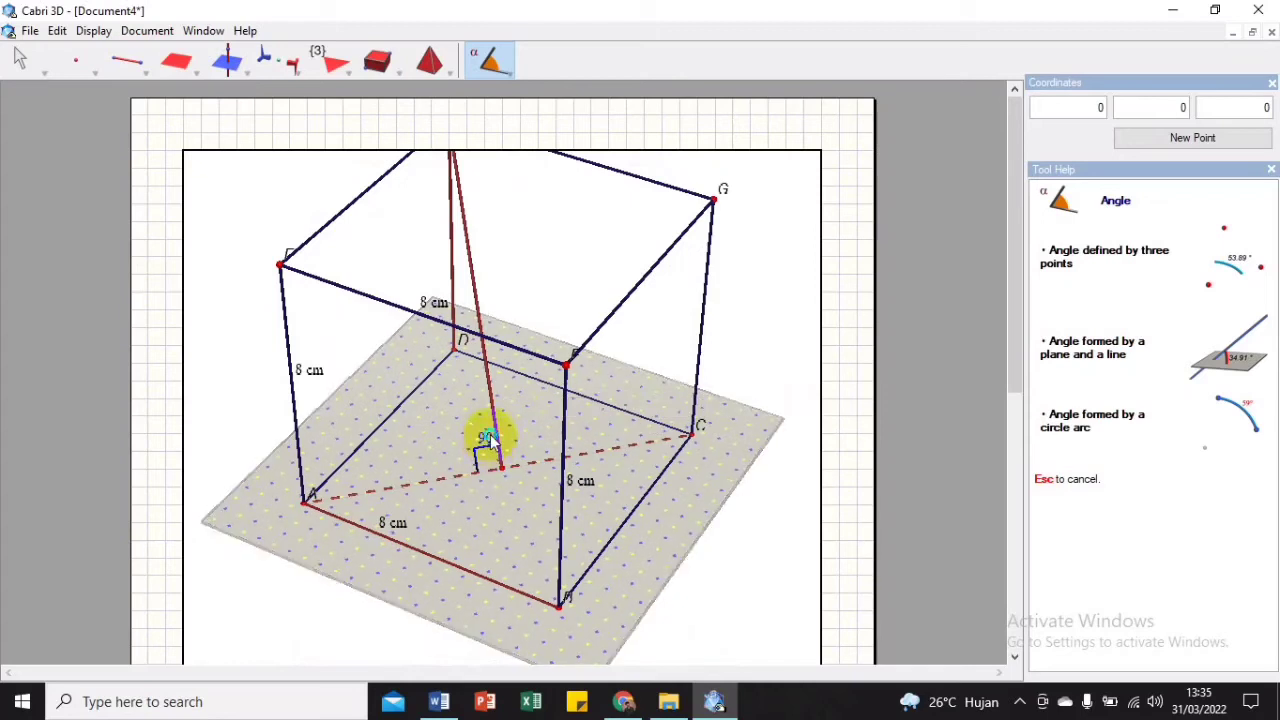
Step: Hide the angle's value label at the base's centre point, keeping only the right-angle mark
{"action": "right_click", "coordinate": [489, 436]}
{"action": "key", "text": "Escape"}
{"action": "left_click", "coordinate": [488, 432]}
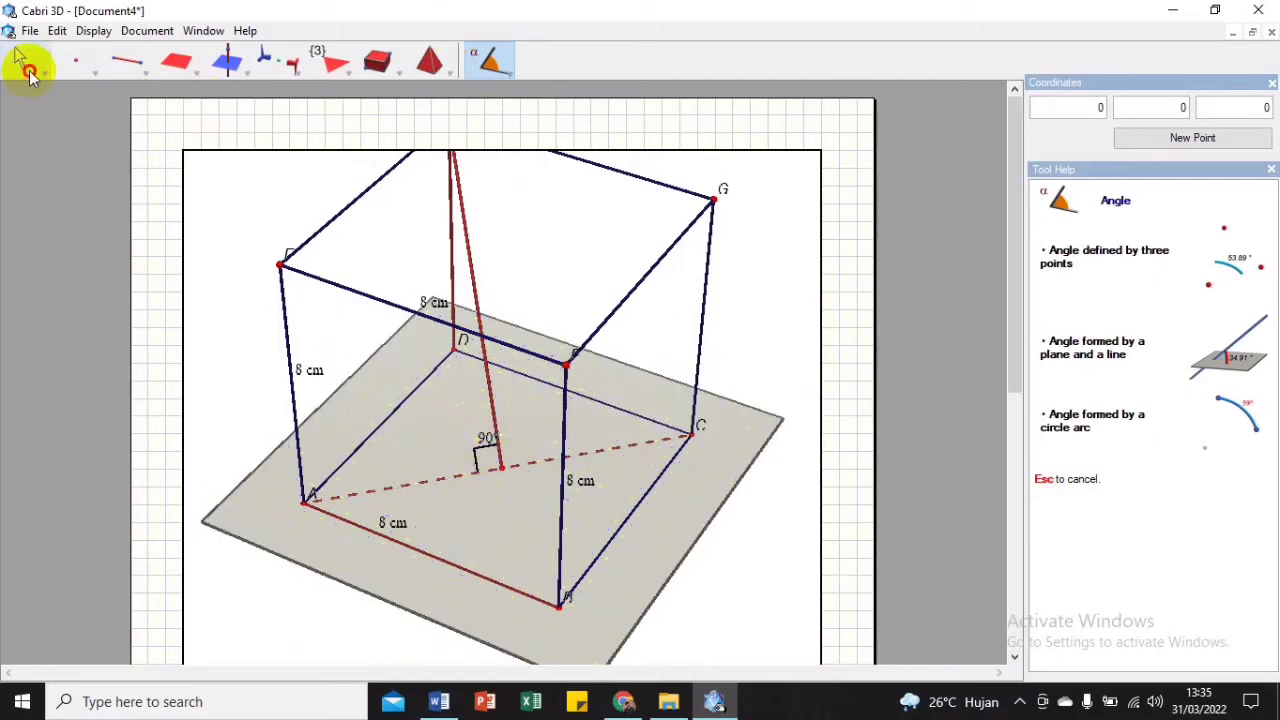
{"action": "left_click", "coordinate": [28, 68]}
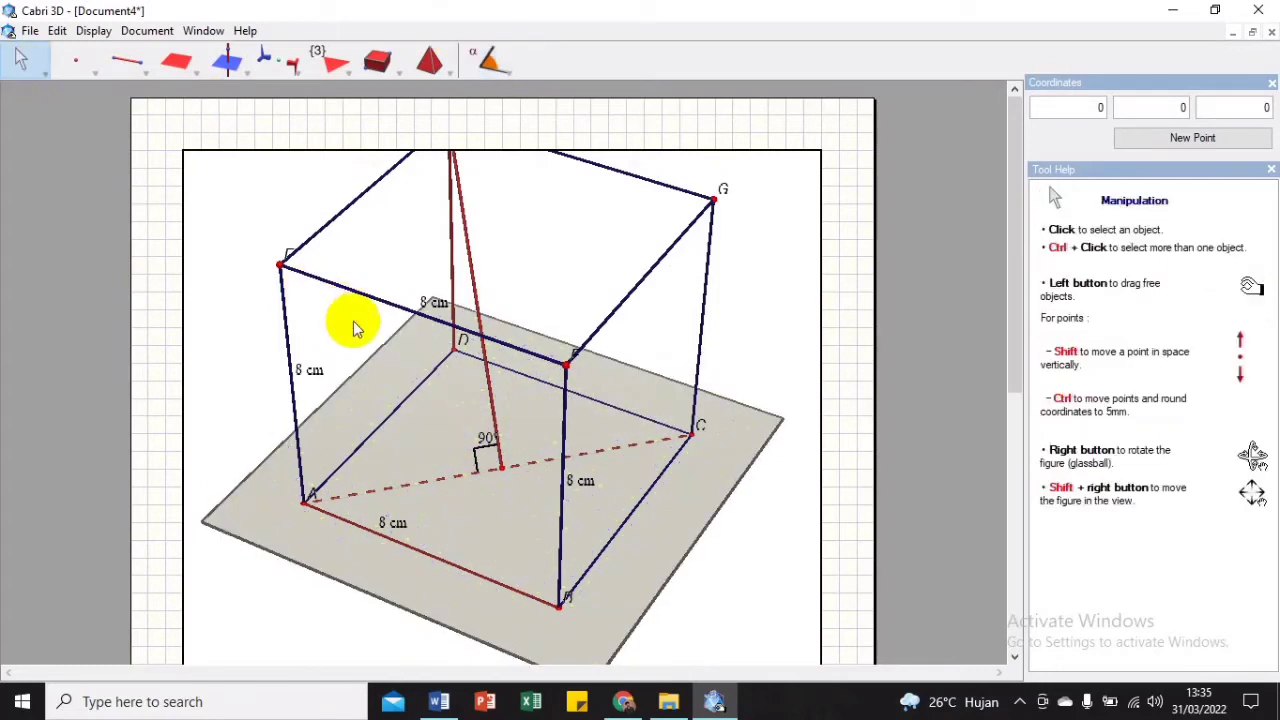
{"action": "right_click", "coordinate": [486, 442]}
{"action": "left_click", "coordinate": [551, 646]}
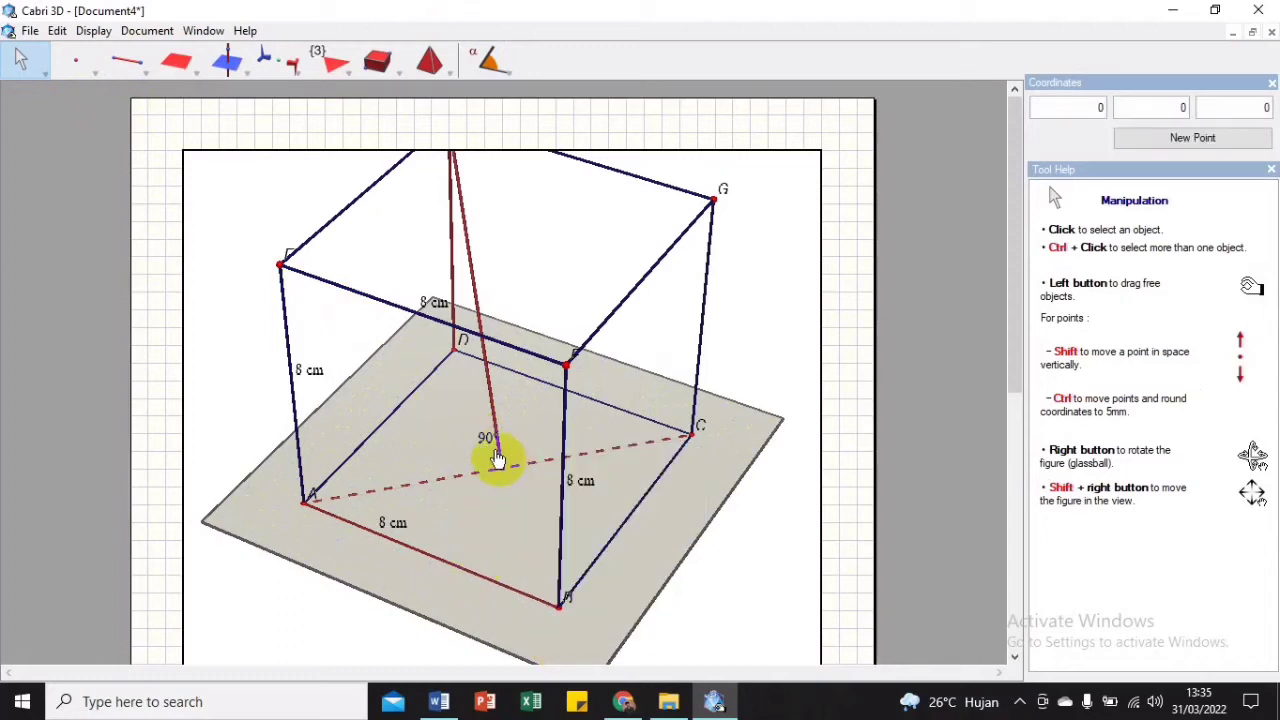
{"action": "left_click", "coordinate": [487, 442]}
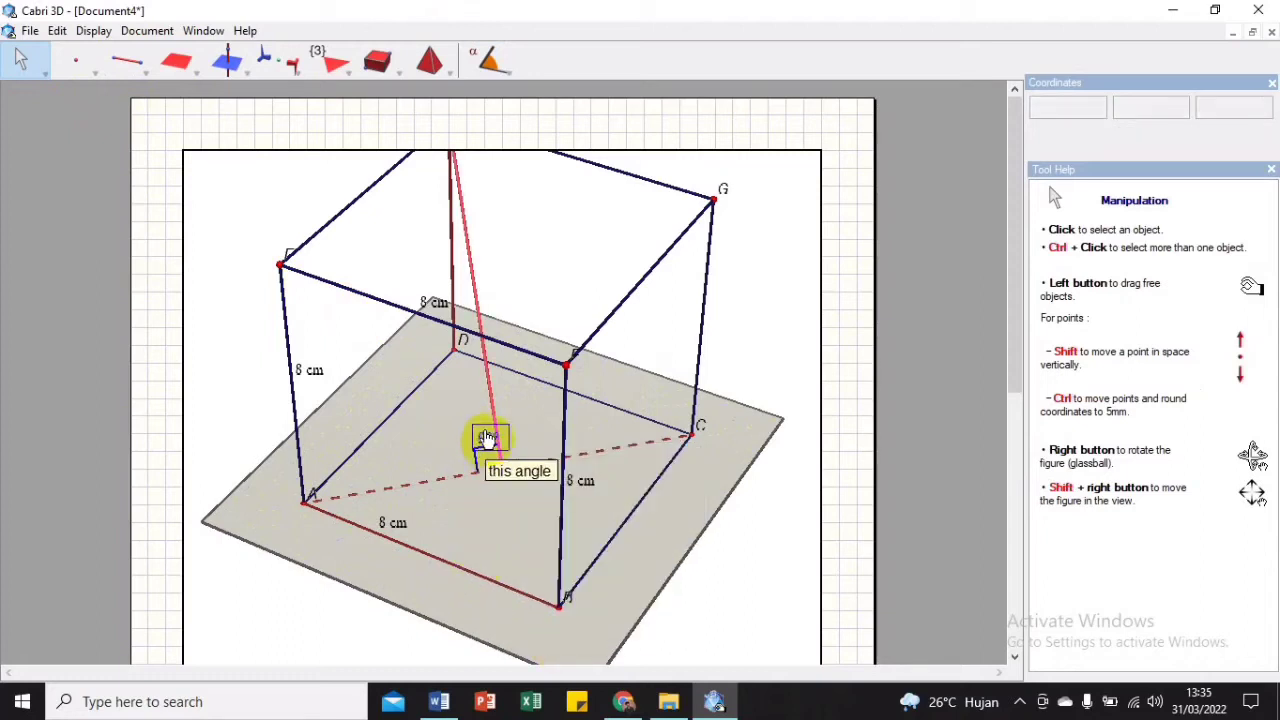
{"action": "right_click", "coordinate": [487, 442]}
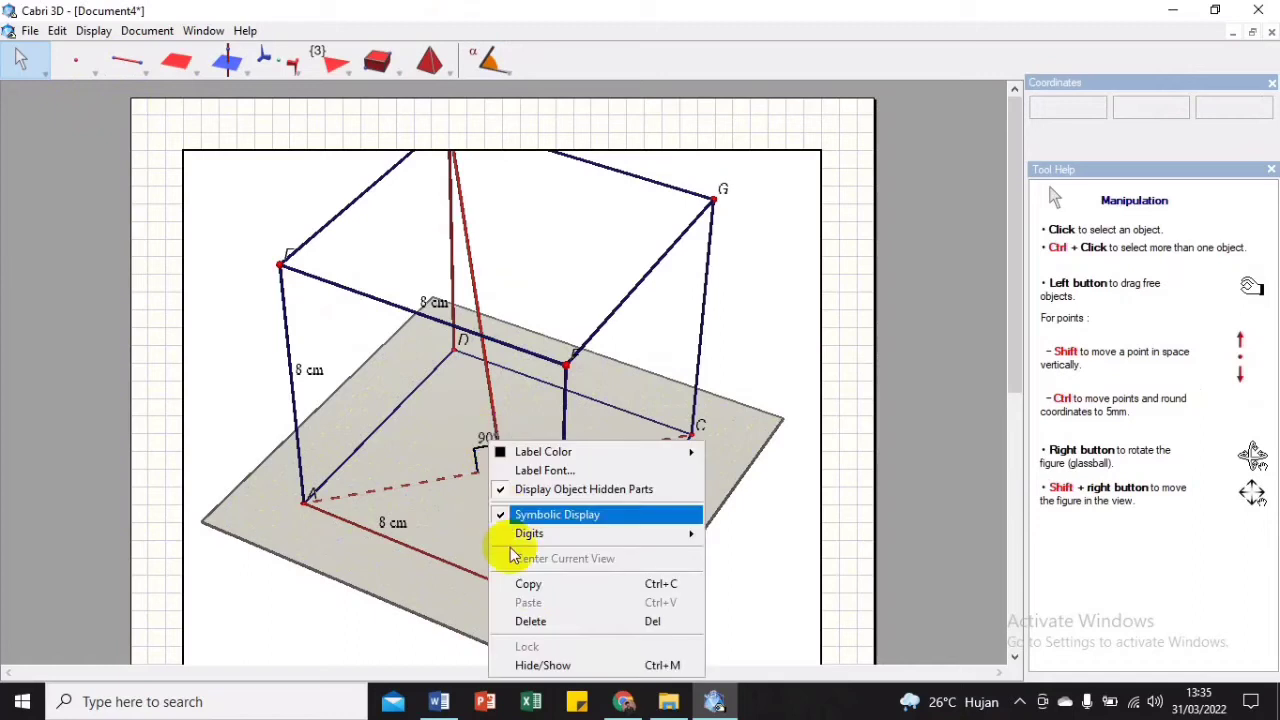
{"action": "left_click", "coordinate": [530, 665]}
Step: Add a length measurement to the segment from H to the centre point on AC
{"action": "right_click_drag", "start_coordinate": [560, 405], "coordinate": [650, 322]}
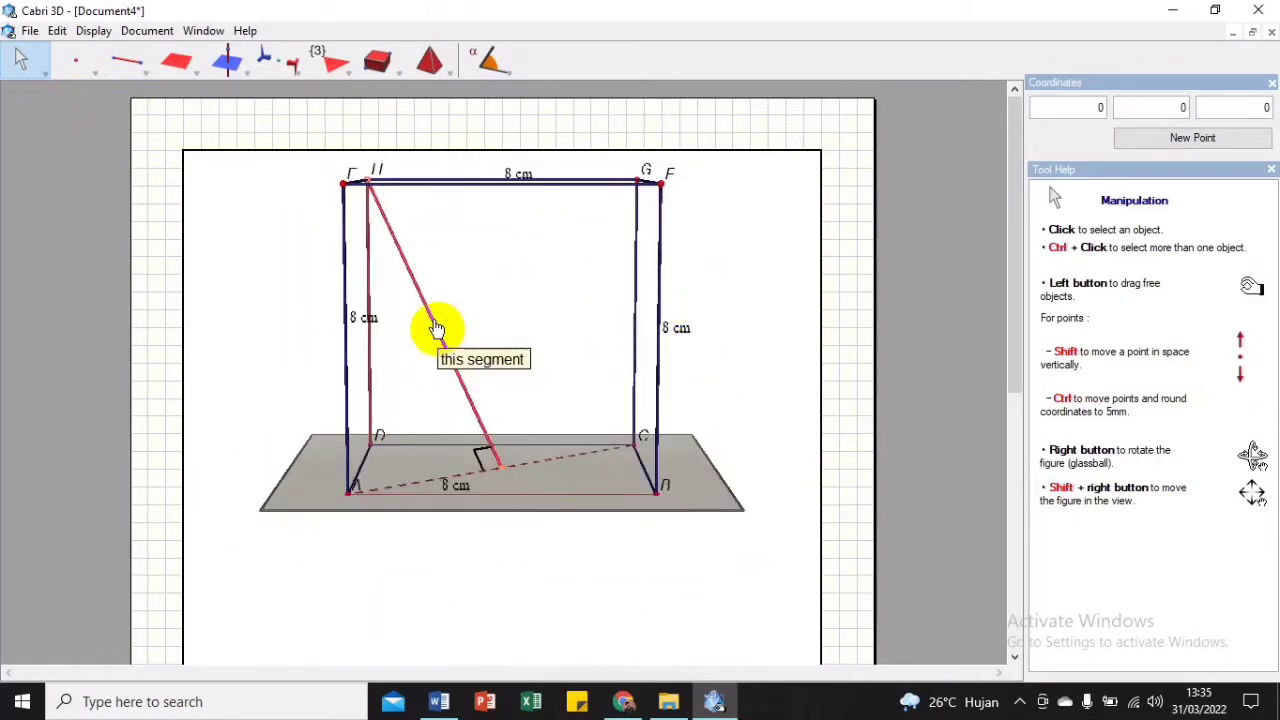
{"action": "left_click", "coordinate": [437, 335]}
{"action": "right_click", "coordinate": [437, 335]}
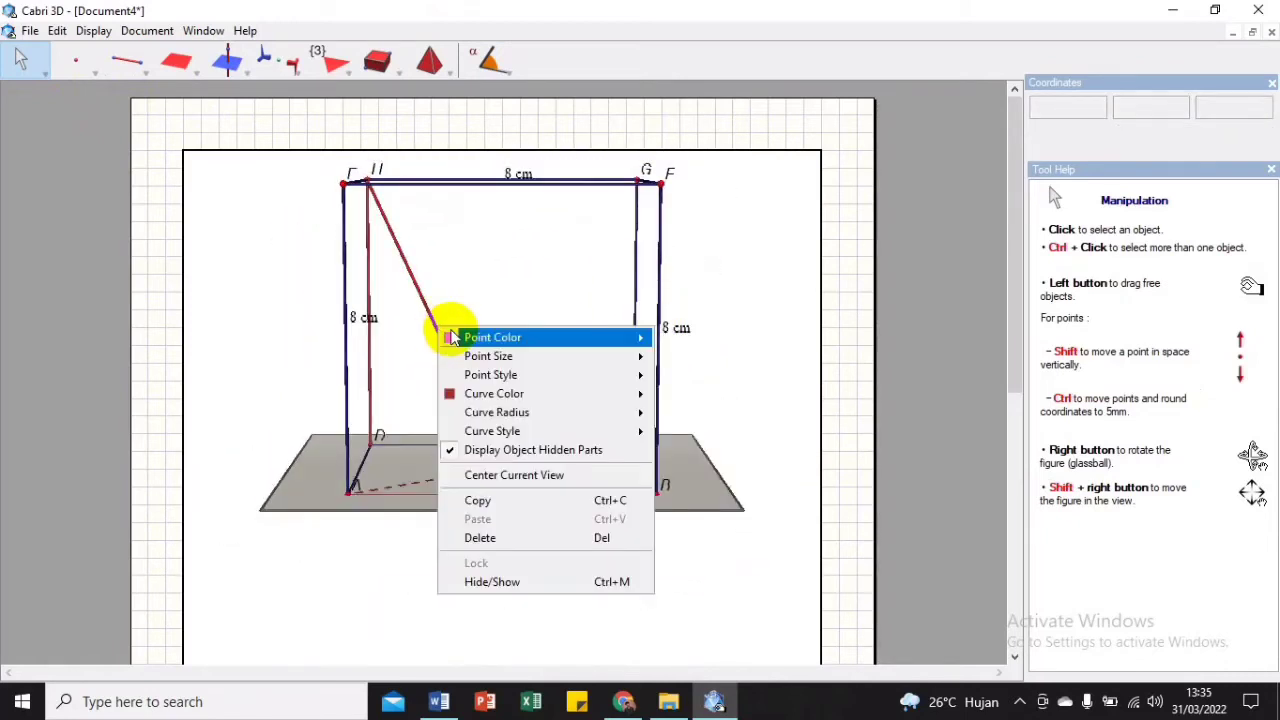
{"action": "left_click", "coordinate": [489, 60]}
{"action": "left_click_drag", "start_coordinate": [489, 60], "coordinate": [512, 110]}
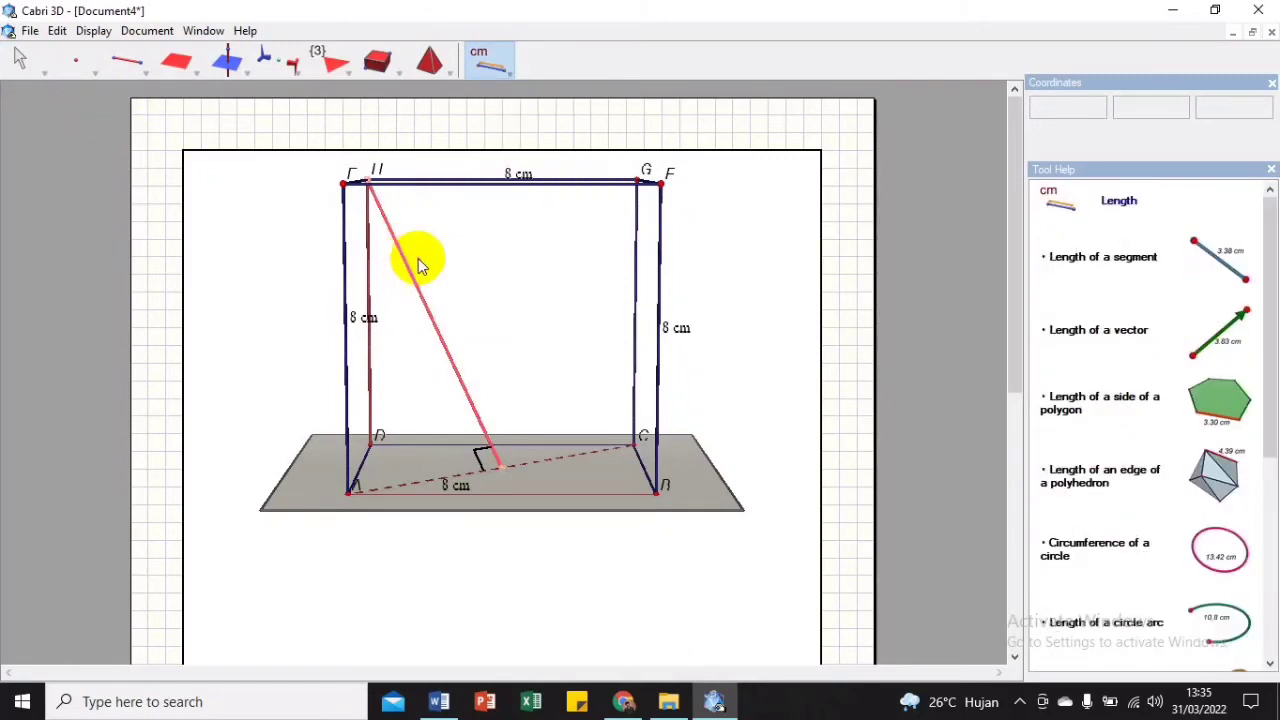
{"action": "left_click", "coordinate": [404, 262]}
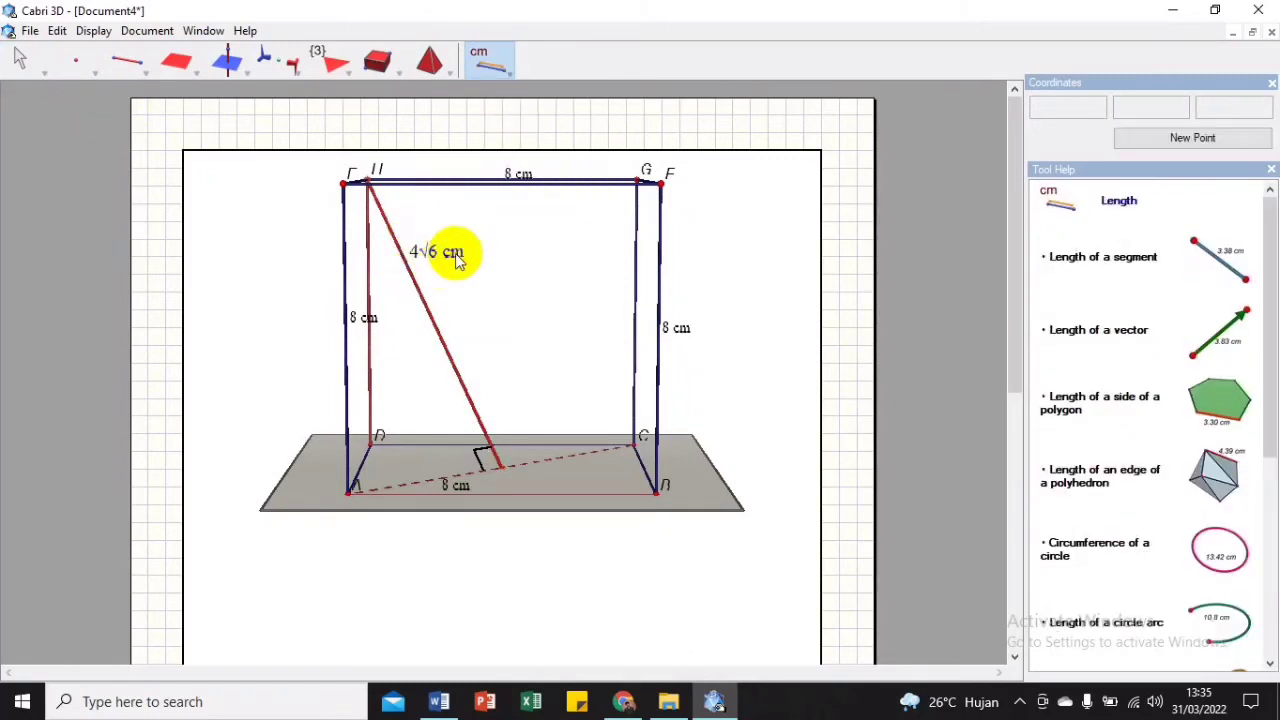
Step: Switch to the Word document and review problem 1's written solution and answer options for the distance from H to AC
{"action": "key", "text": "alt+Tab"}
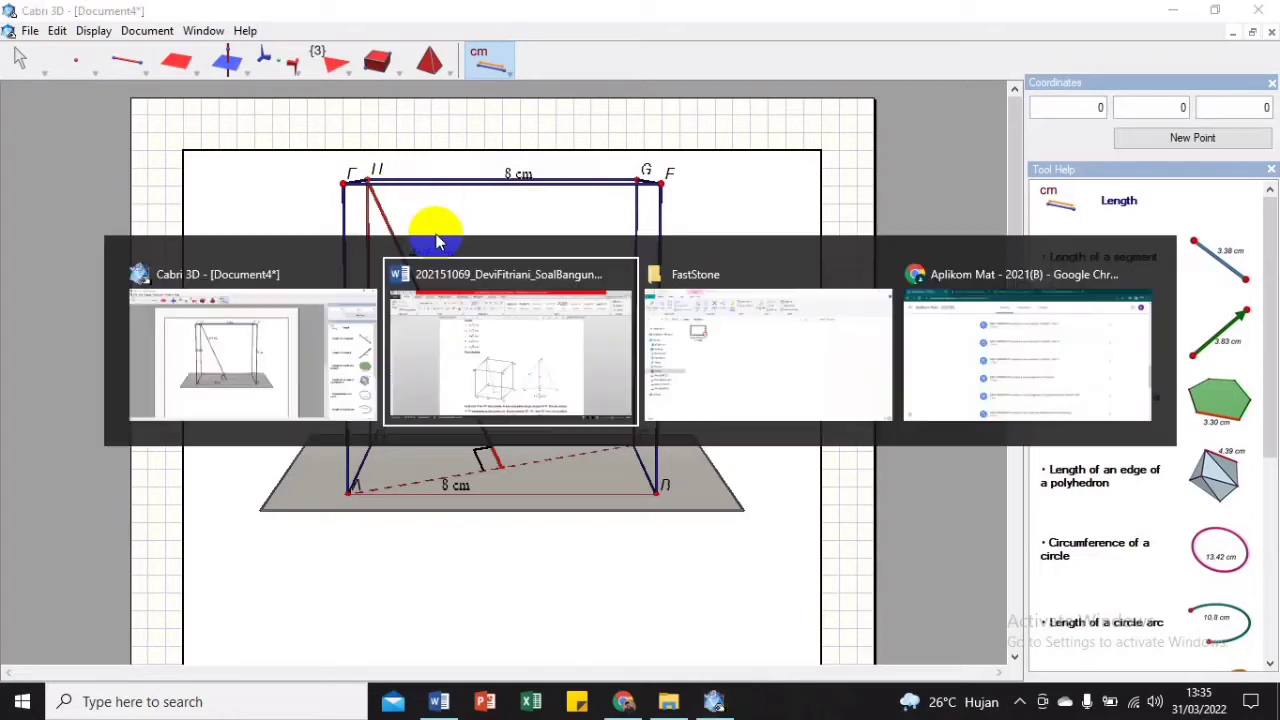
{"action": "scroll", "coordinate": [548, 380], "scroll_direction": "down", "scroll_amount": 3}
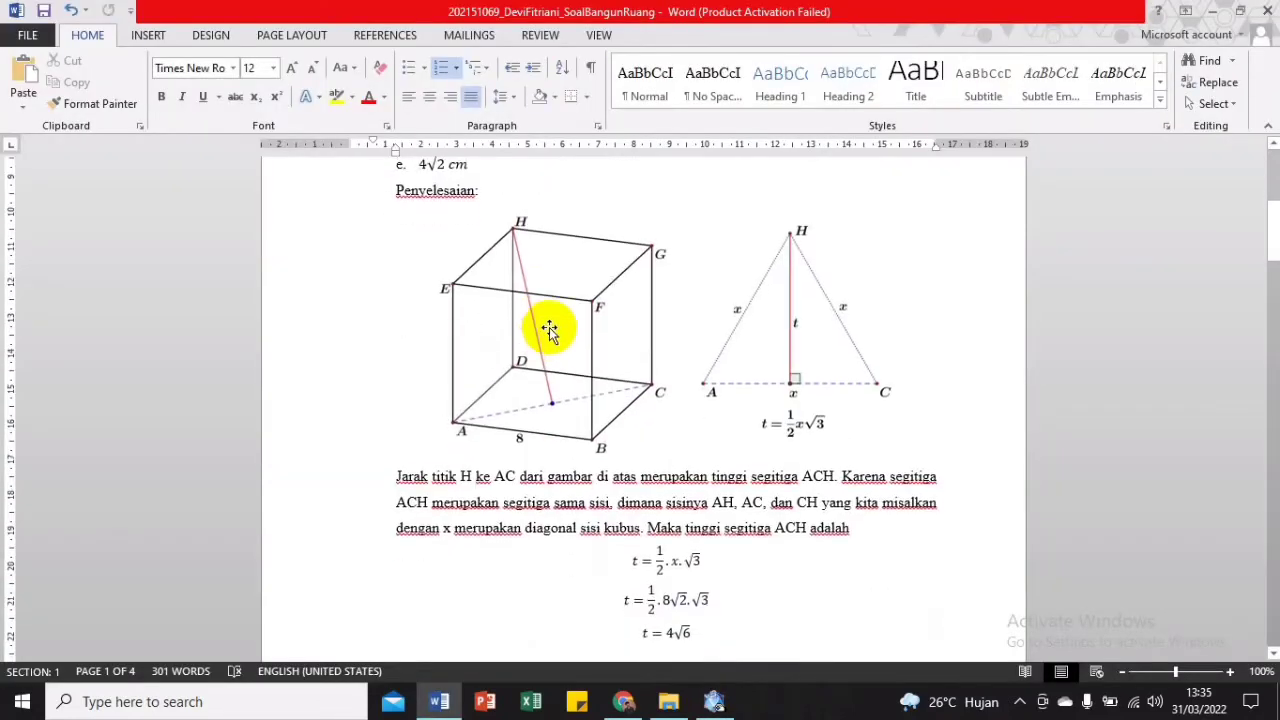
{"action": "scroll", "coordinate": [545, 330], "scroll_direction": "down", "scroll_amount": 3}
{"action": "scroll", "coordinate": [515, 325], "scroll_direction": "up", "scroll_amount": 5}
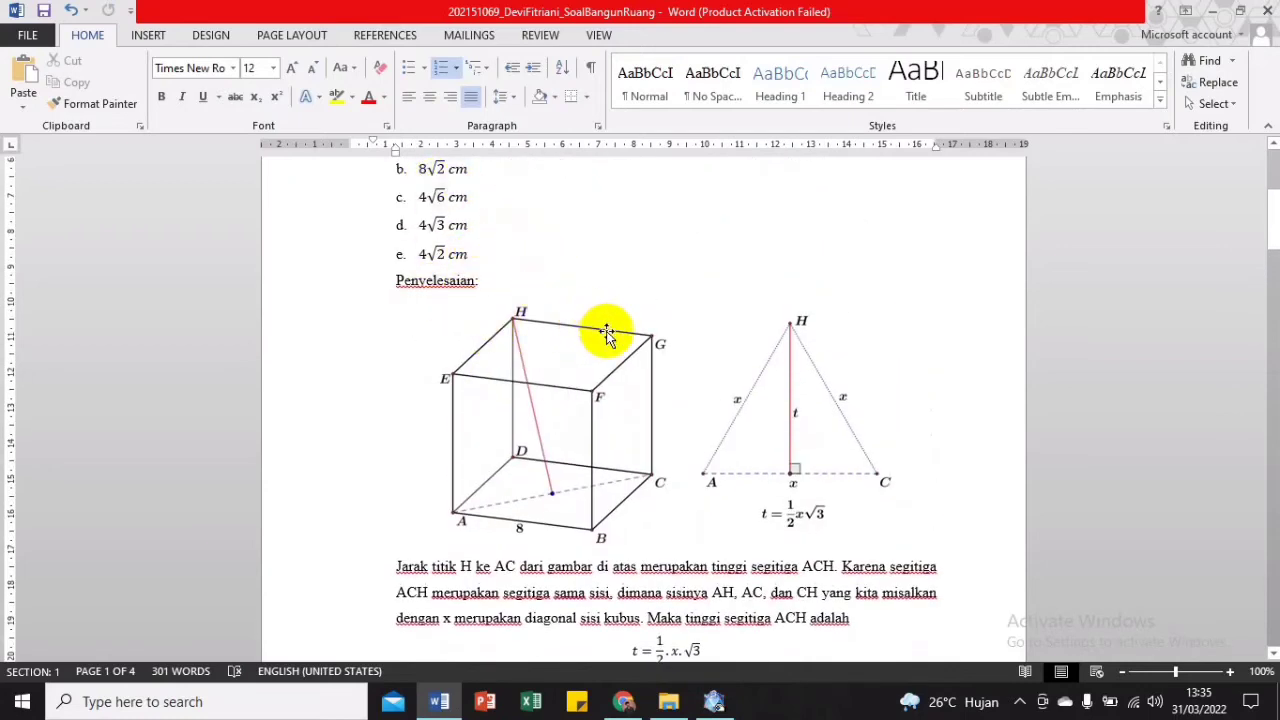
{"action": "scroll", "coordinate": [615, 332], "scroll_direction": "up", "scroll_amount": 4}
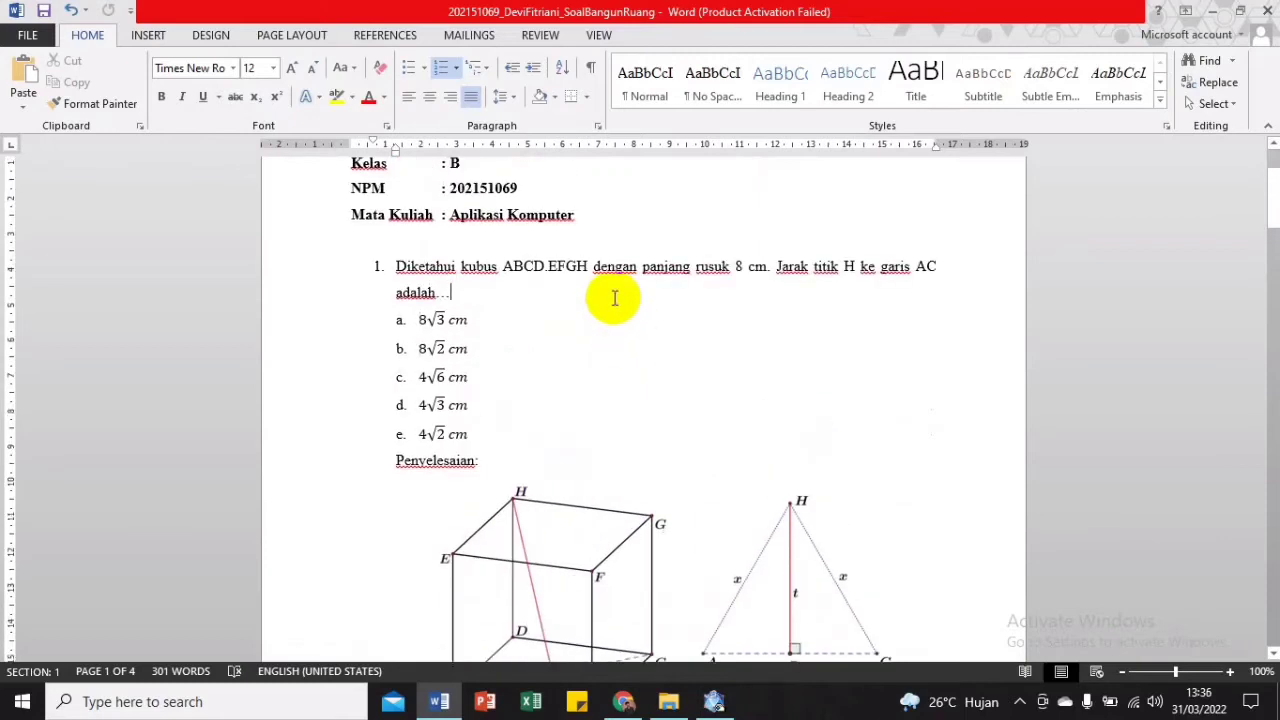
Step: Correct "alasanya" to "alasnya" in the text of problem 2 about the square pyramid
{"action": "scroll", "coordinate": [612, 297], "scroll_direction": "down", "scroll_amount": 10}
{"action": "scroll", "coordinate": [607, 298], "scroll_direction": "down", "scroll_amount": 20}
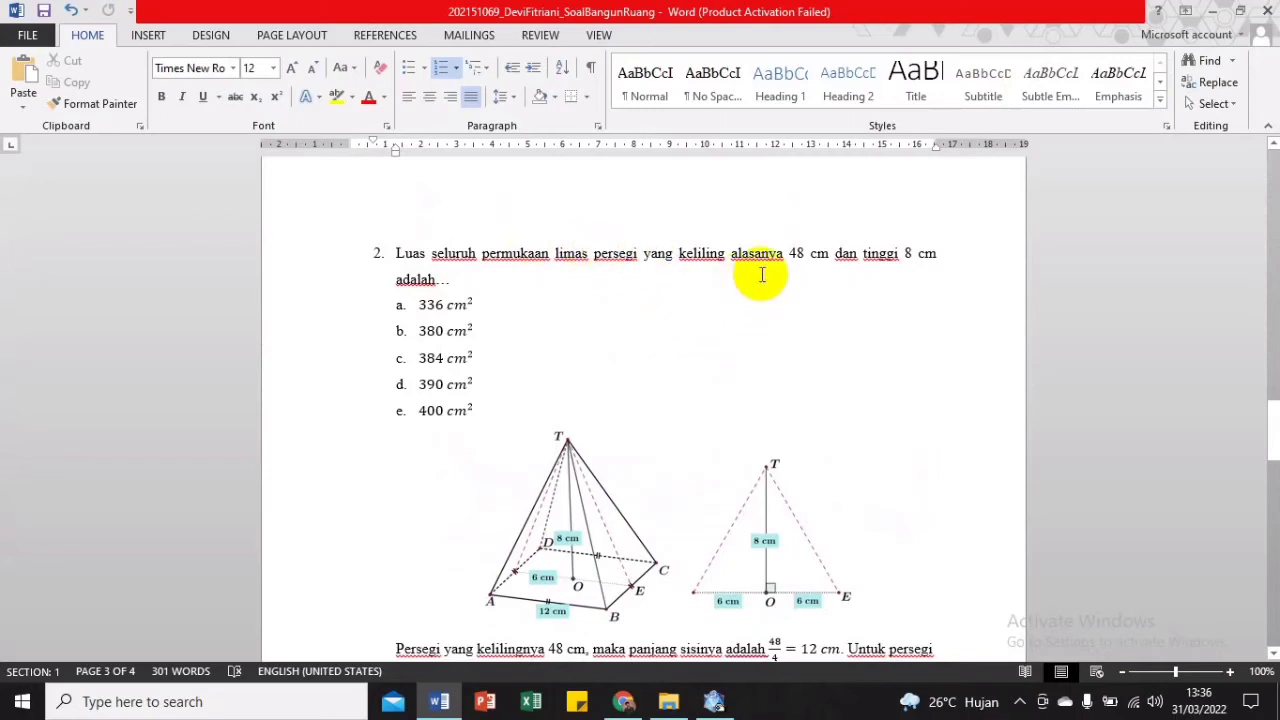
{"action": "key", "text": "BackSpace"}
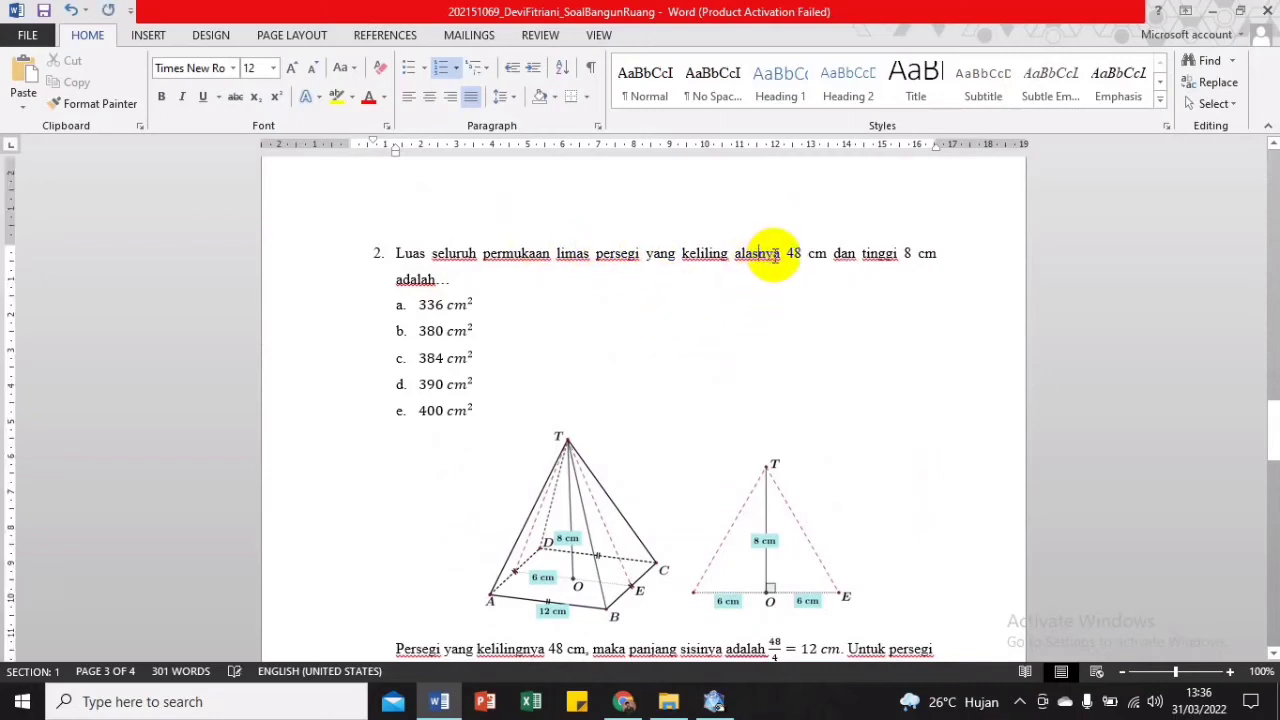